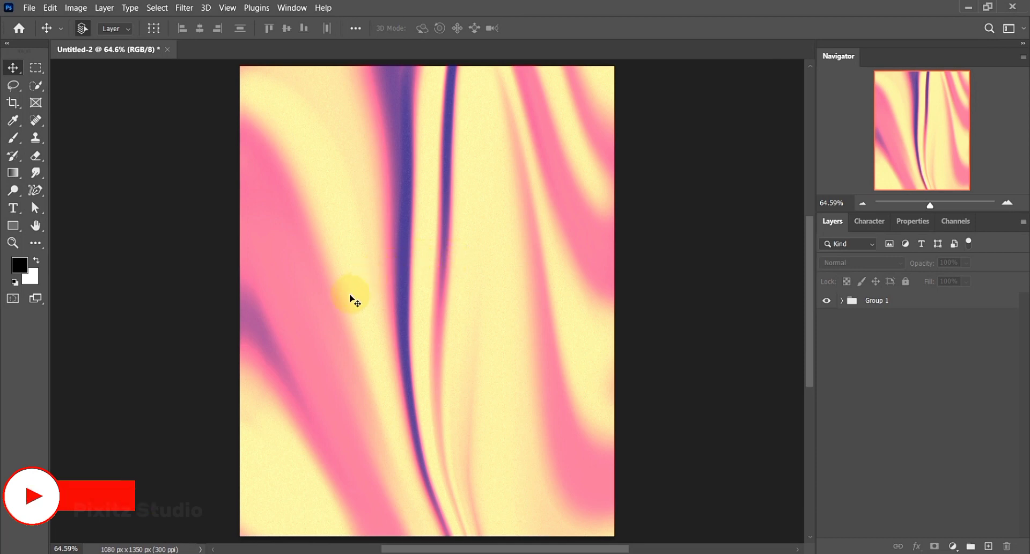
key(z)
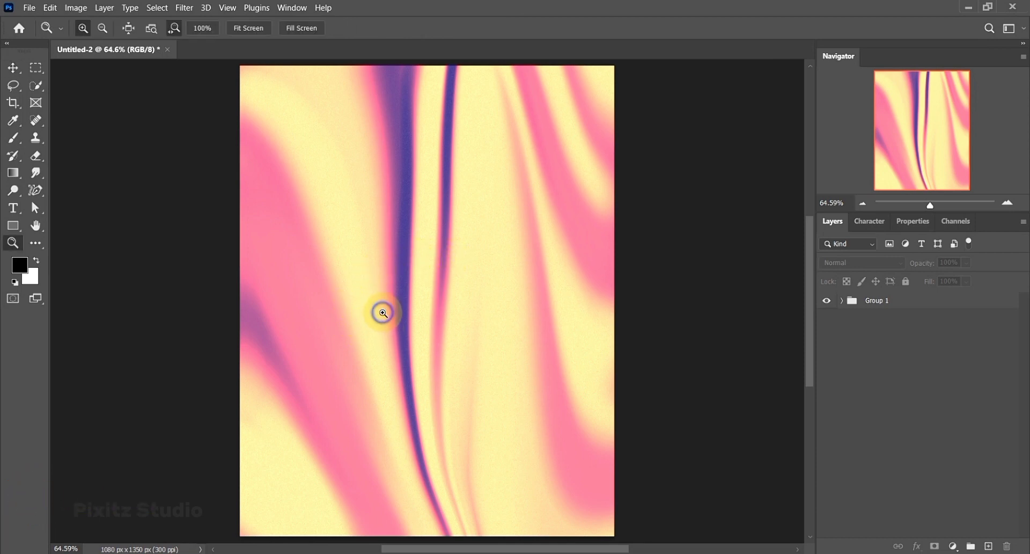
drag(382, 313, 547, 301)
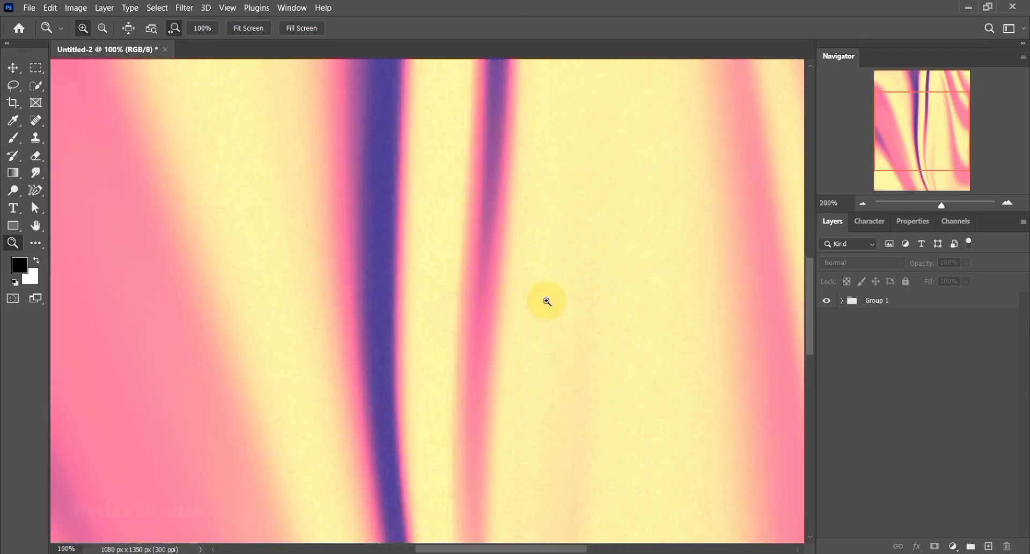
drag(416, 311, 377, 309)
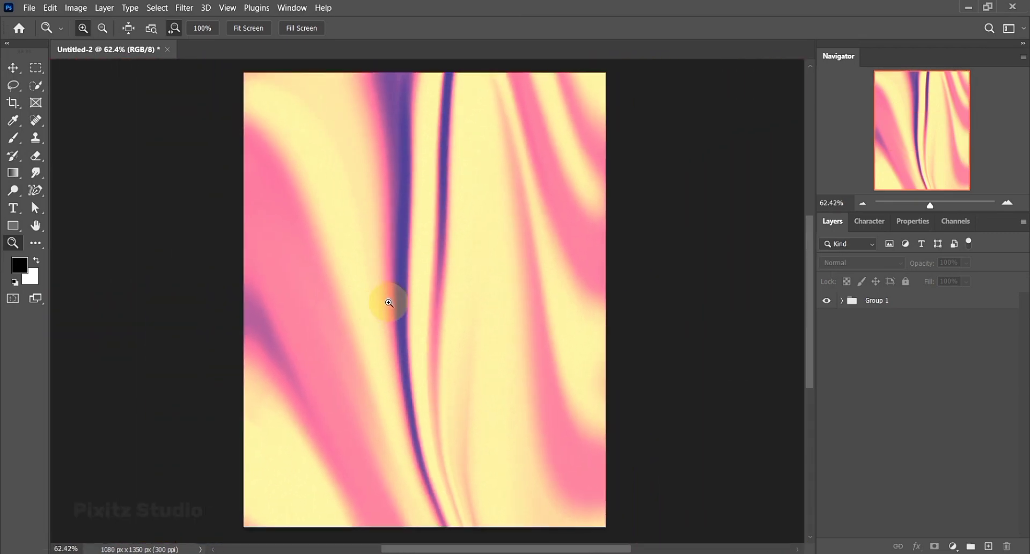
key(v)
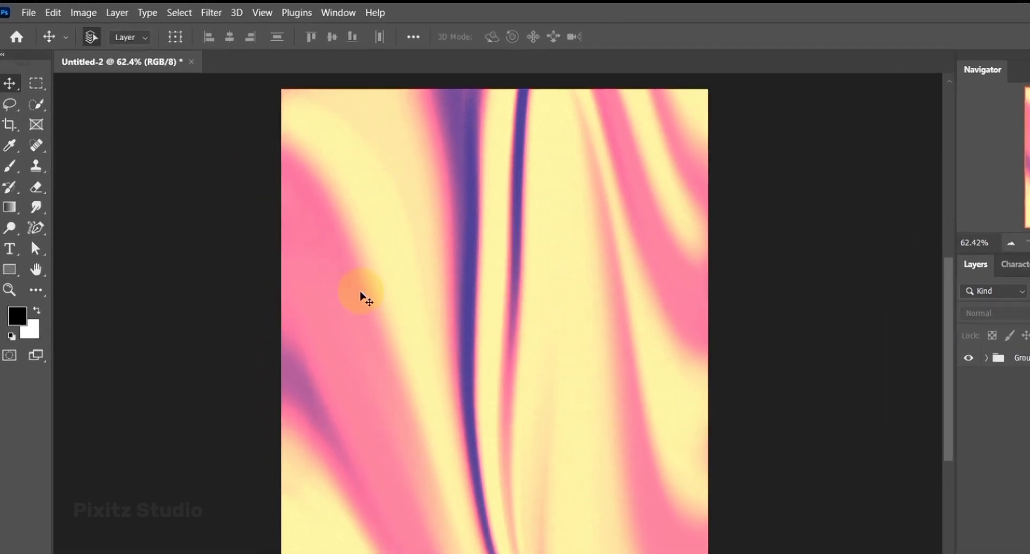
- Create a new 1080 x 1350 px RGB document at 300 pixels/inch with a white background and unlock its Background layer
click(26, 13)
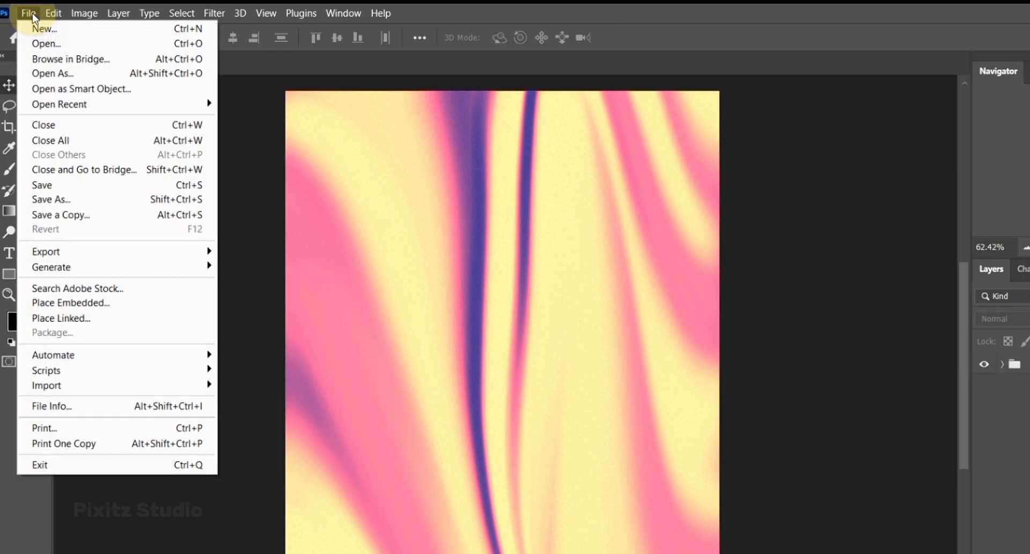
click(36, 30)
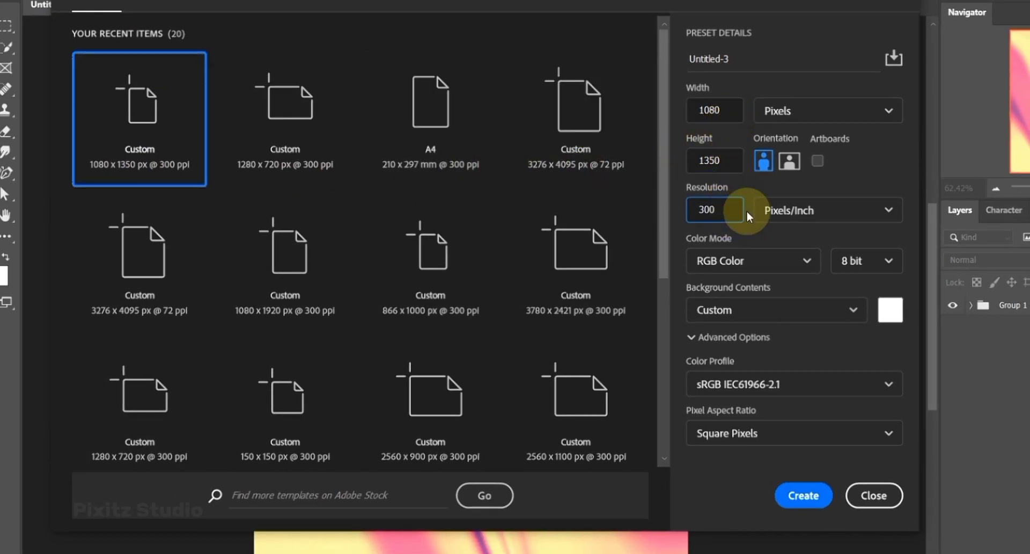
click(804, 497)
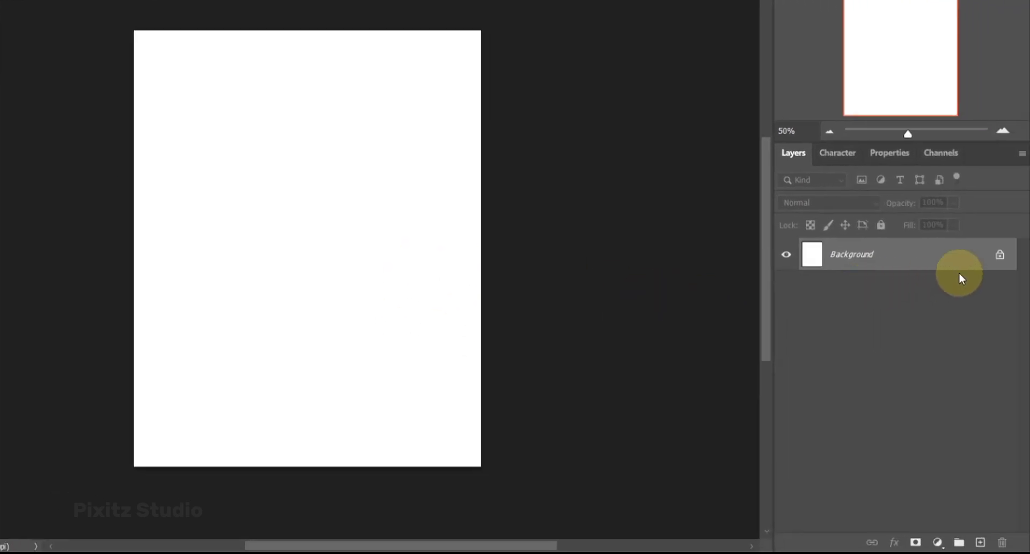
click(1000, 256)
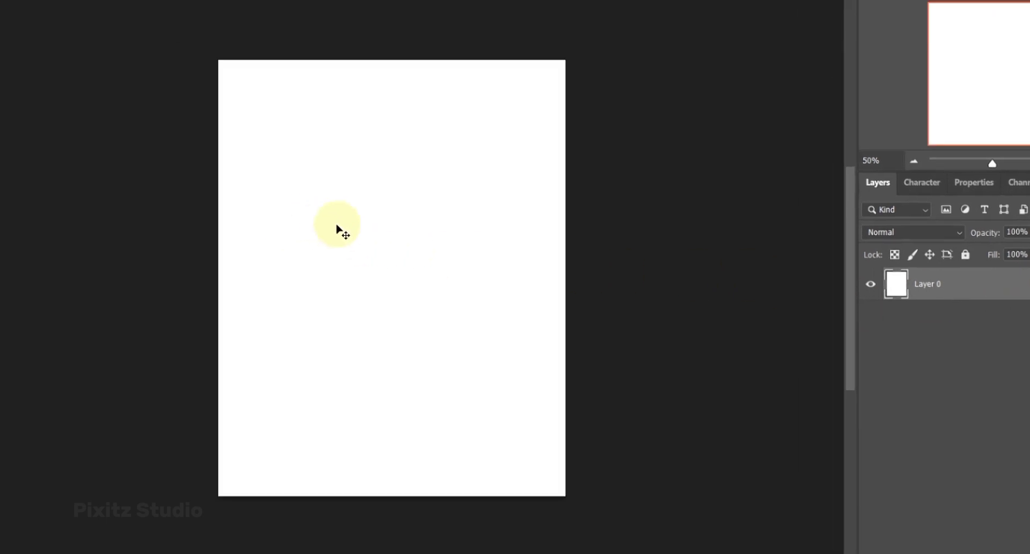
- Set up a Soft Round brush at 275 px with 0% hardness and 100% flow, using the default black and white colors
key(b)
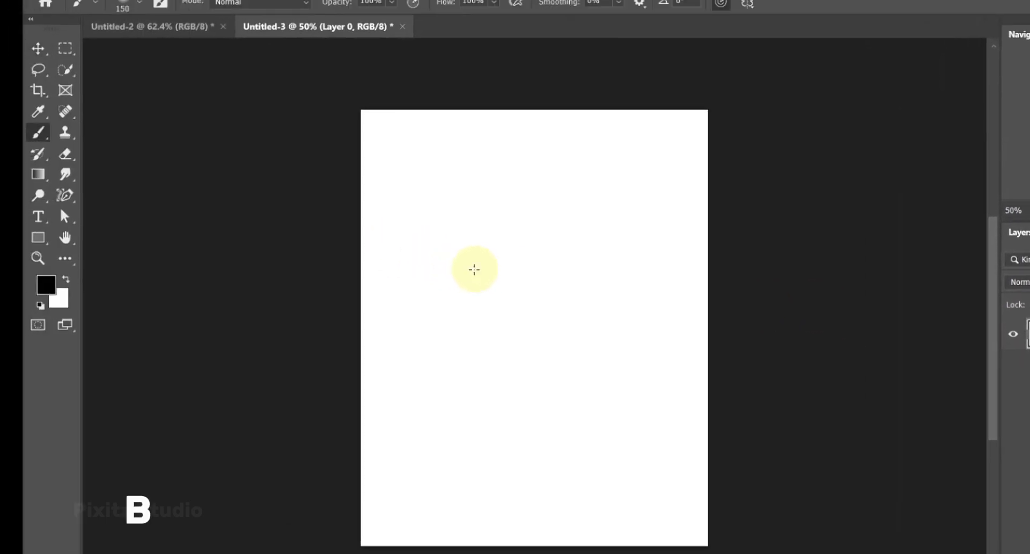
right_click(535, 226)
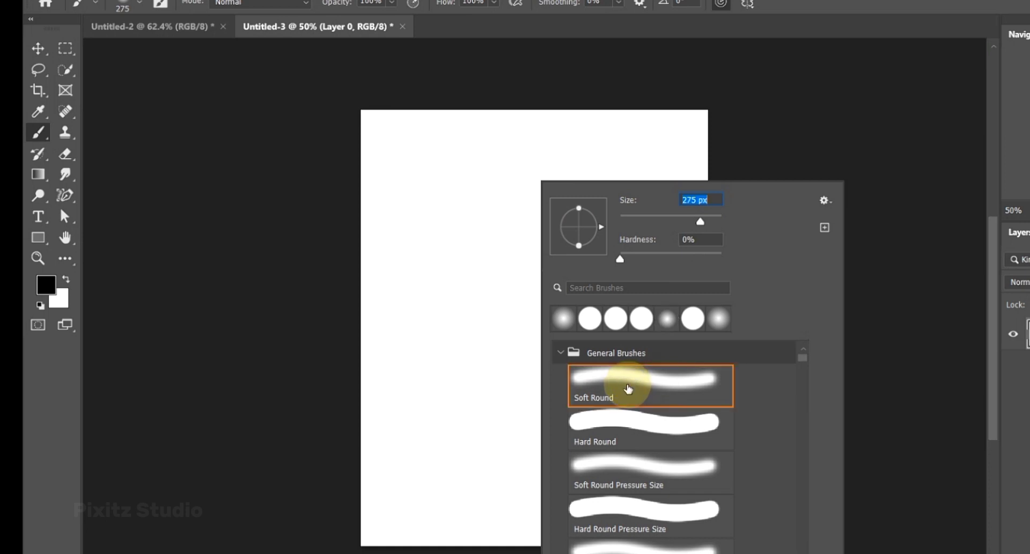
click(393, 7)
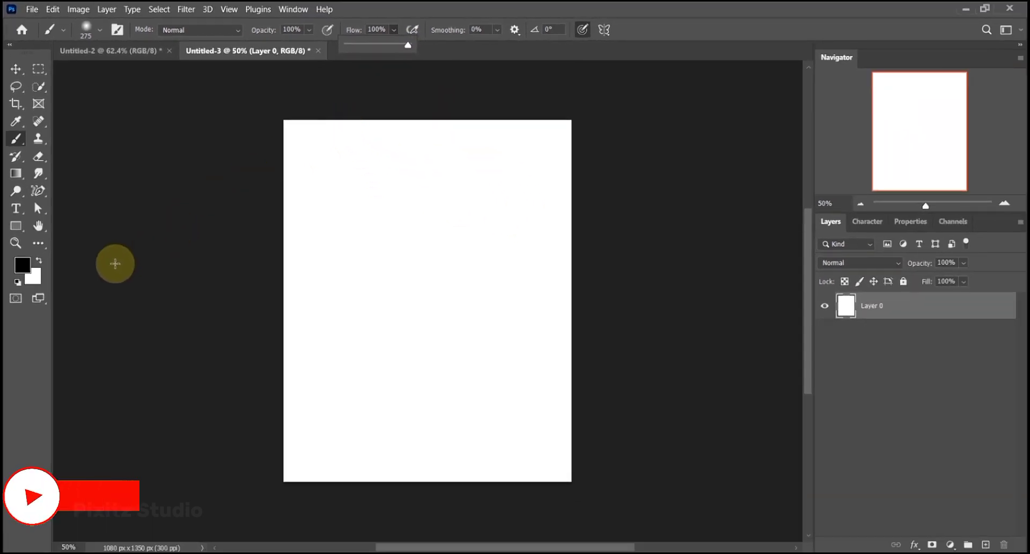
key(d)
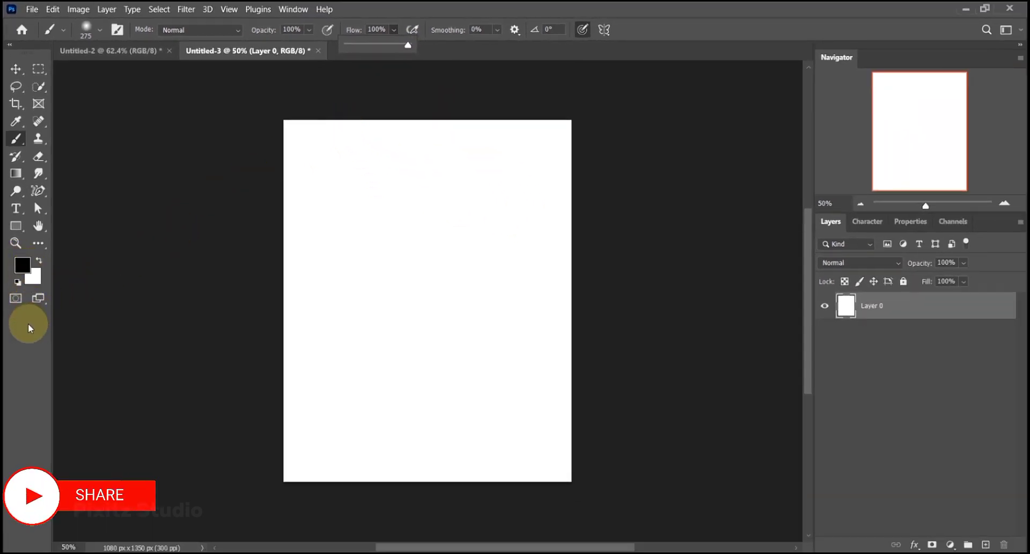
- Paint a broad black zigzag down the white canvas, adding black strokes at the lower-left corner and along the right edge
mouse_move(375, 129)
mouse_down()
mouse_move(265, 198)
mouse_move(354, 200)
mouse_move(545, 176)
mouse_move(545, 214)
mouse_move(348, 280)
mouse_move(238, 343)
mouse_move(468, 363)
mouse_move(541, 380)
mouse_move(372, 451)
mouse_move(621, 471)
mouse_up()
drag(265, 427, 306, 498)
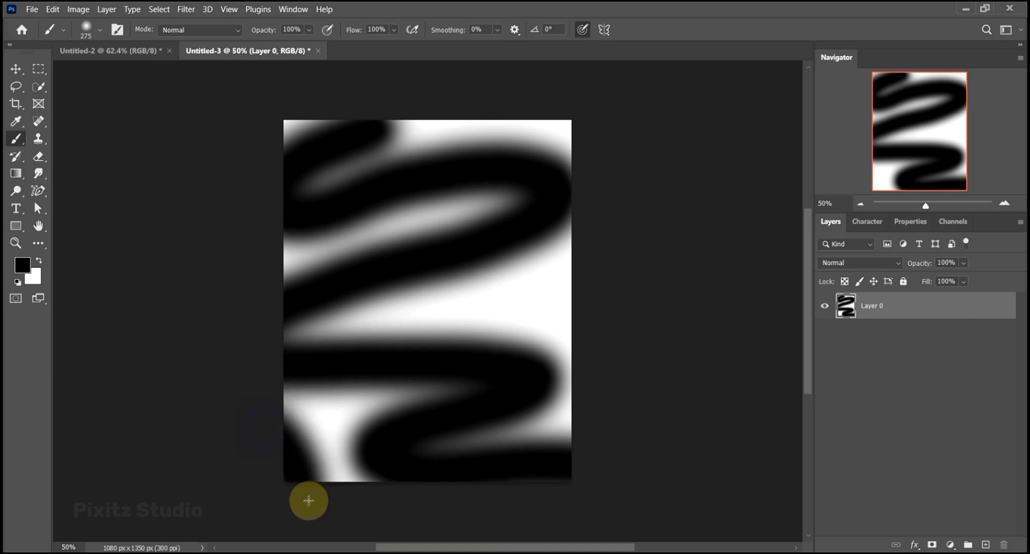
mouse_move(556, 236)
mouse_down()
mouse_move(575, 306)
mouse_move(545, 197)
mouse_up()
drag(569, 123, 569, 178)
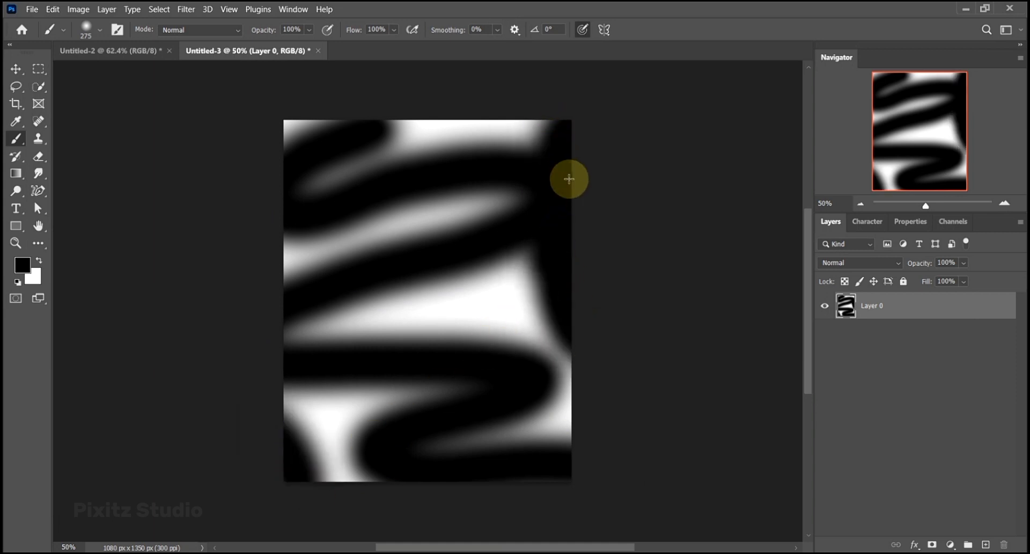
- Set the foreground color to warm gray 7e7878 and paint over most of the white bands between the black strokes
click(22, 265)
click(555, 242)
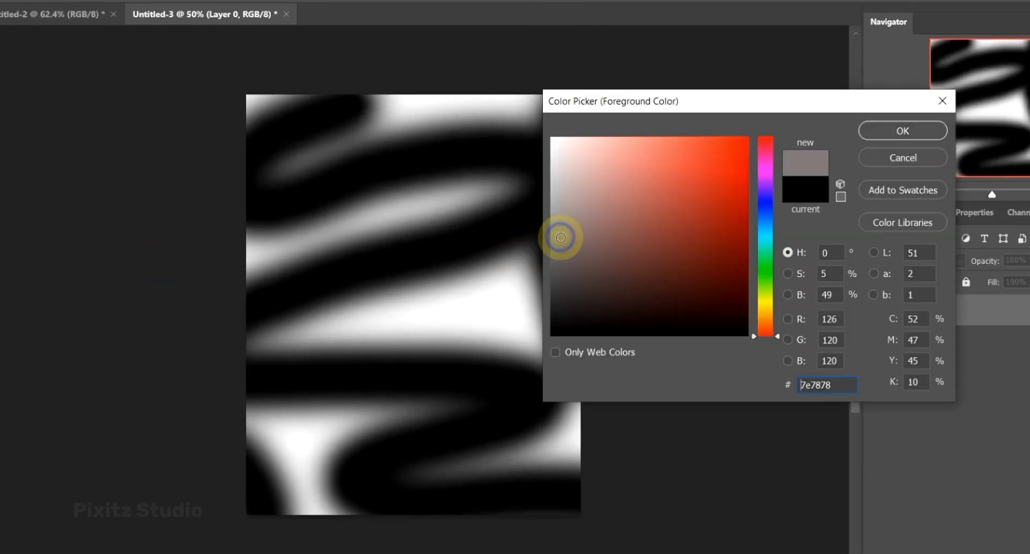
click(870, 139)
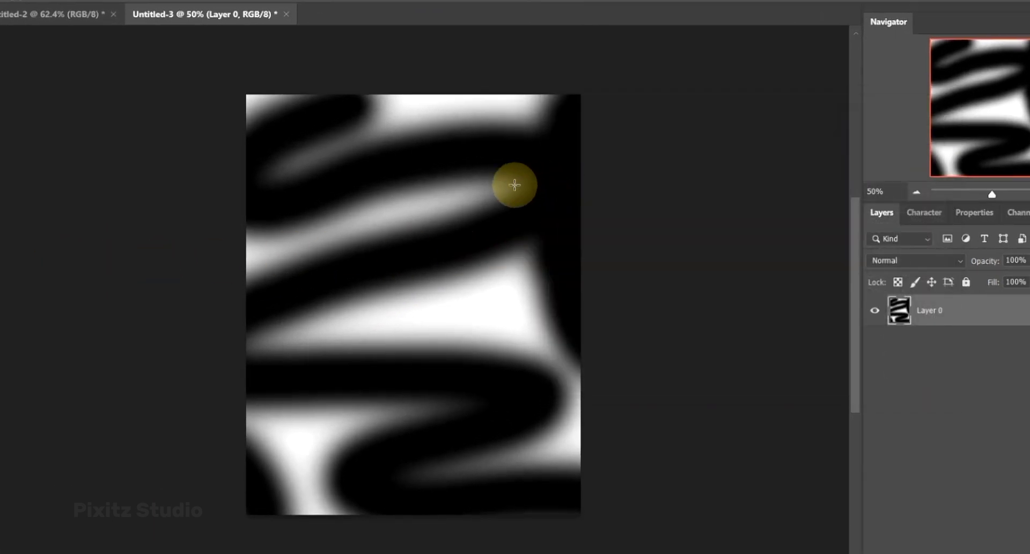
drag(510, 181, 204, 277)
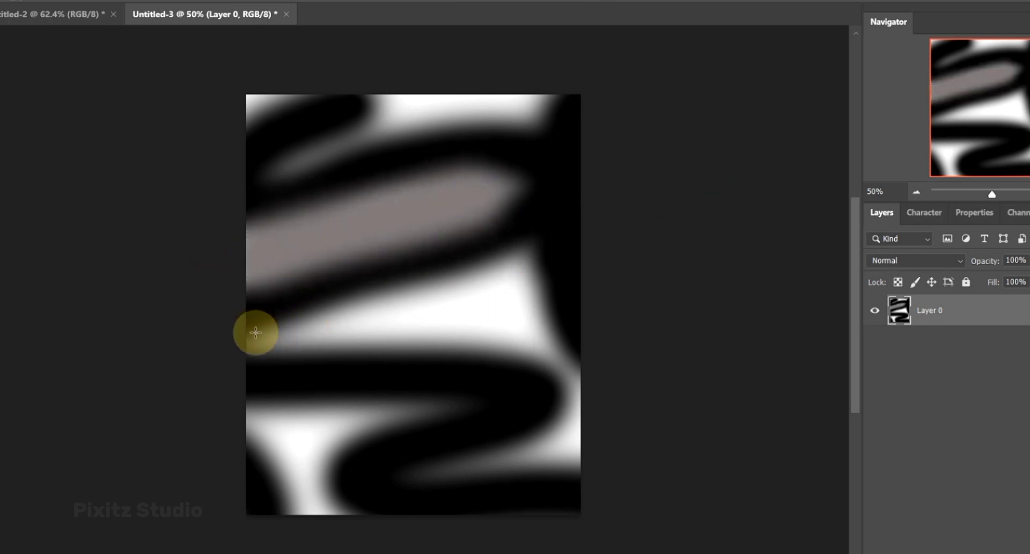
mouse_move(250, 332)
mouse_down()
mouse_move(459, 316)
mouse_move(535, 326)
mouse_move(593, 377)
mouse_move(560, 431)
mouse_move(381, 412)
mouse_move(288, 427)
mouse_move(317, 513)
mouse_move(364, 291)
mouse_move(423, 142)
mouse_move(388, 98)
mouse_move(530, 79)
mouse_move(437, 84)
mouse_up()
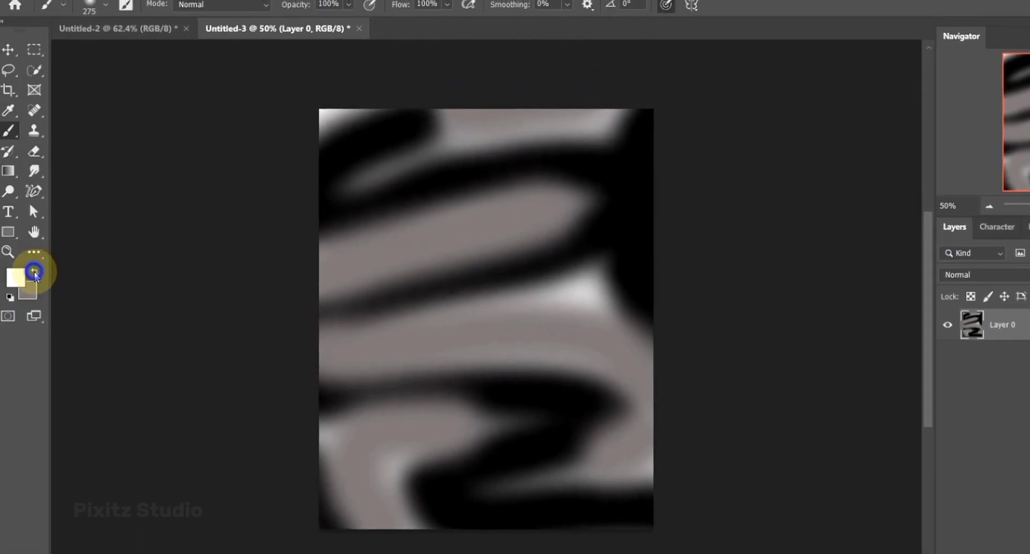
- Dab soft white spots onto the artwork's upper-left corner, the top gray band, and the middle and lower gray areas
click(325, 120)
click(491, 136)
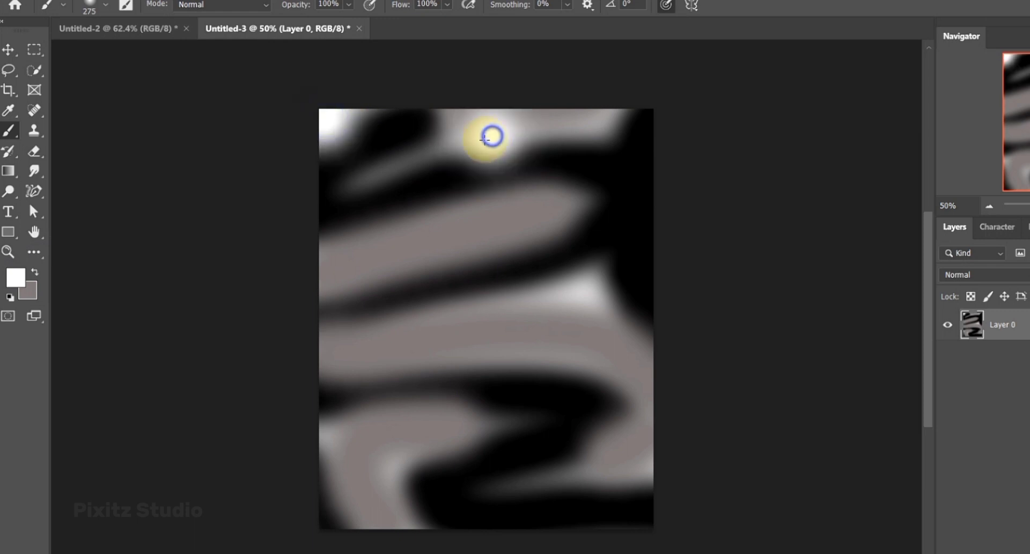
click(440, 146)
click(462, 149)
click(591, 299)
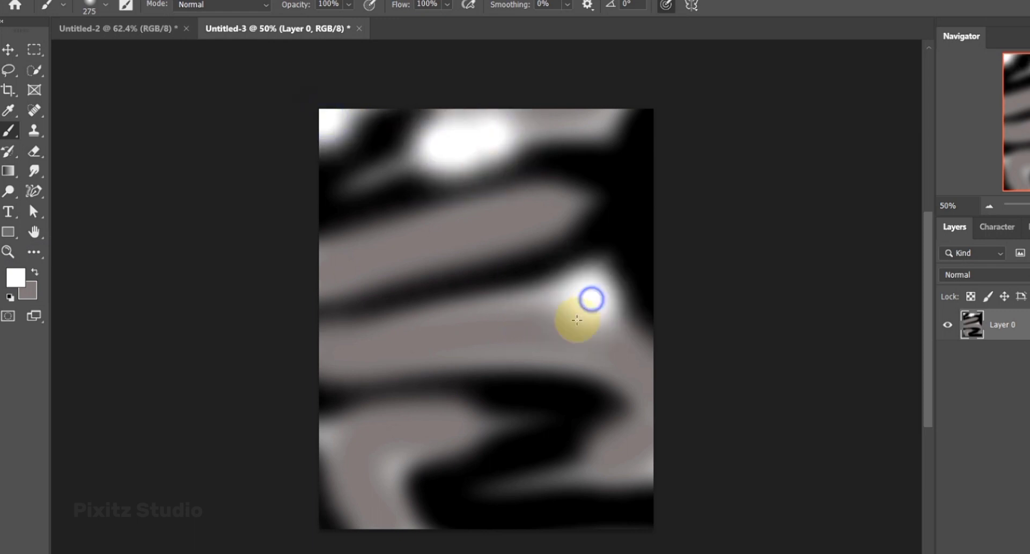
click(572, 321)
click(548, 304)
click(408, 350)
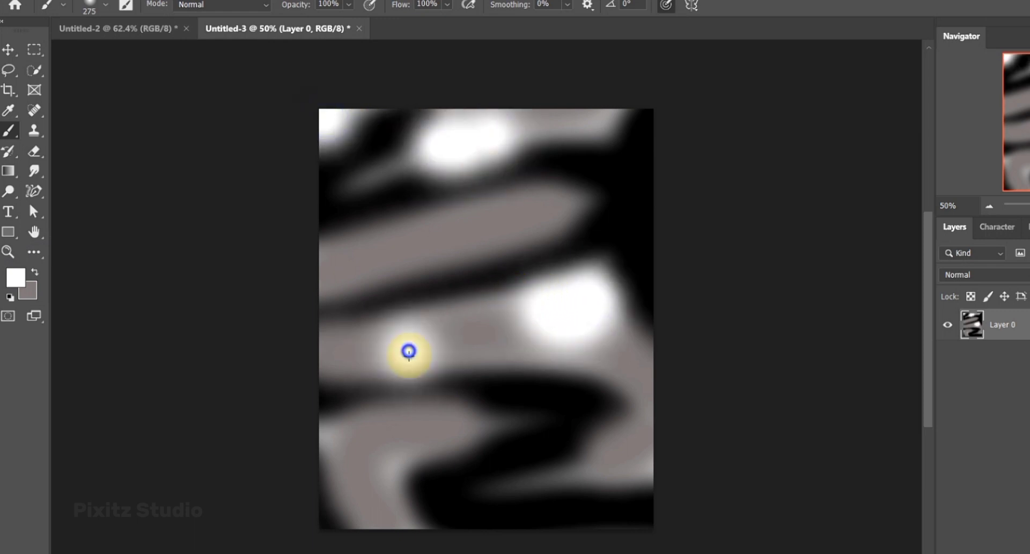
click(464, 425)
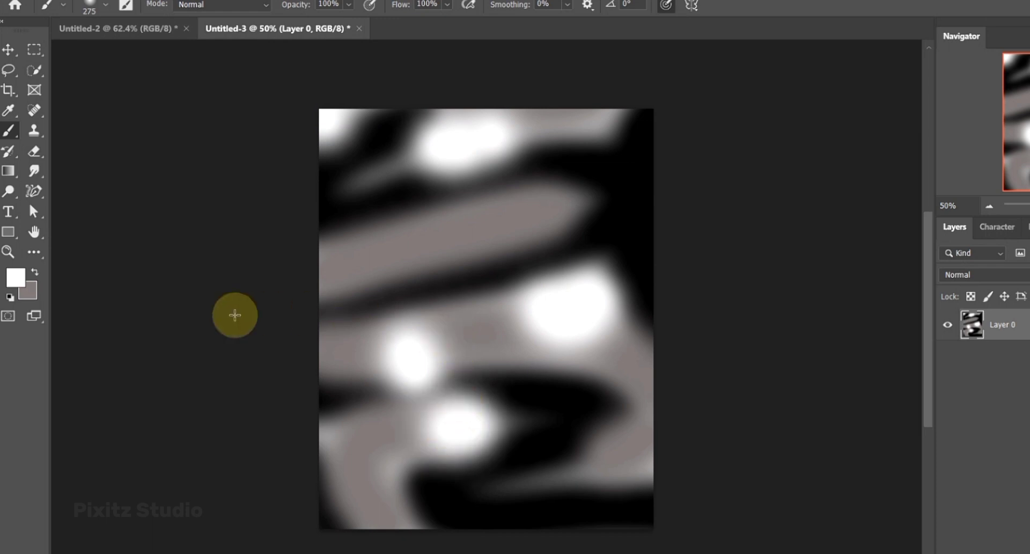
- Restore the default colors and paint black strokes across the middle, the lower part and the upper left of the artwork
key(d)
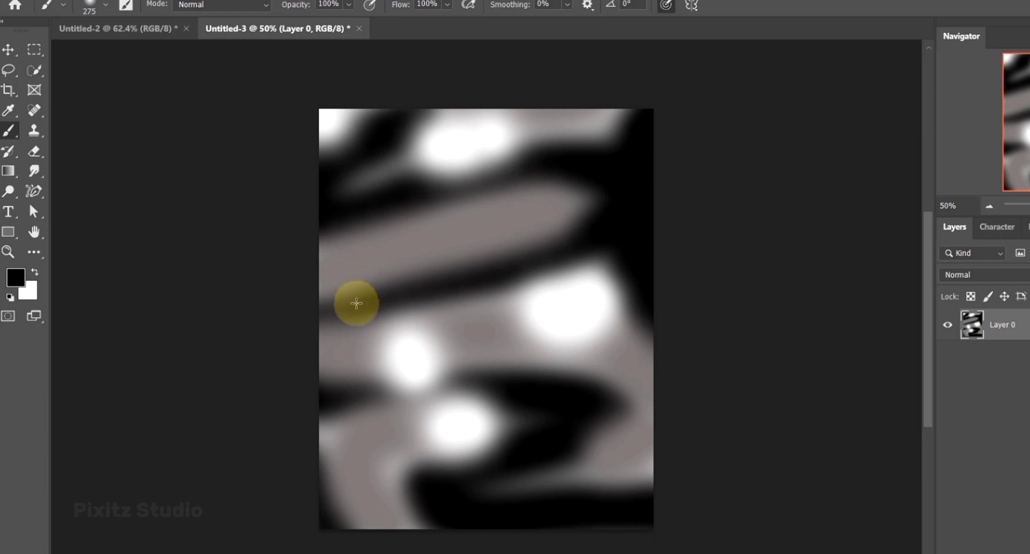
click(337, 322)
mouse_move(366, 329)
mouse_down()
mouse_move(436, 324)
mouse_move(547, 294)
mouse_move(717, 283)
mouse_up()
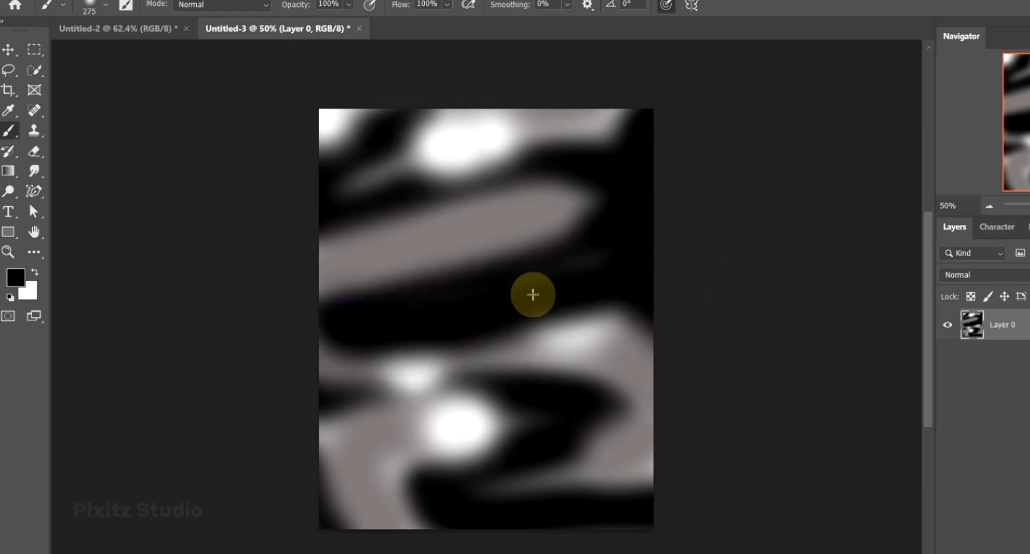
mouse_move(308, 420)
mouse_down()
mouse_move(329, 415)
mouse_move(385, 446)
mouse_move(453, 507)
mouse_move(649, 447)
mouse_move(695, 377)
mouse_move(678, 382)
mouse_move(616, 494)
mouse_up()
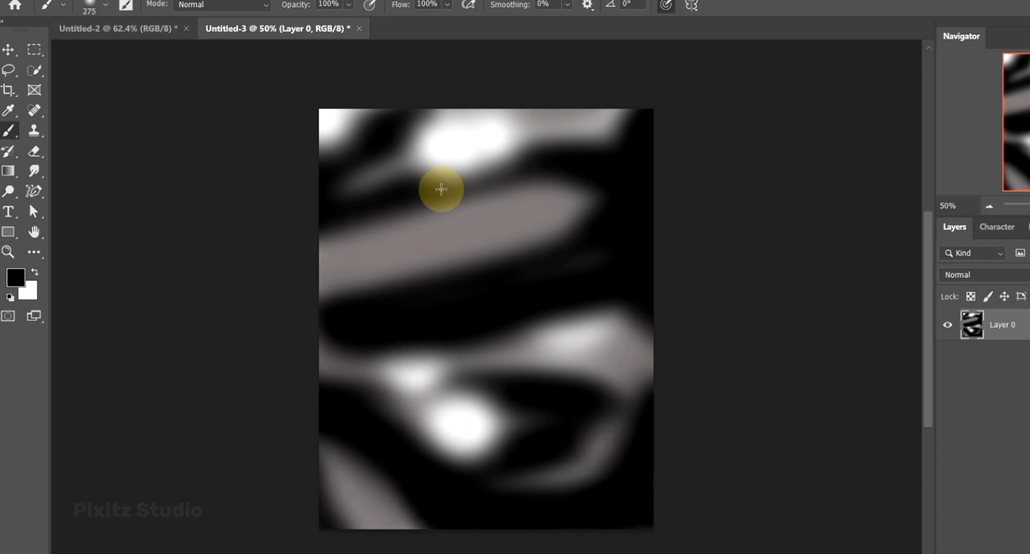
mouse_move(436, 189)
mouse_down()
mouse_move(337, 264)
mouse_move(287, 267)
mouse_up()
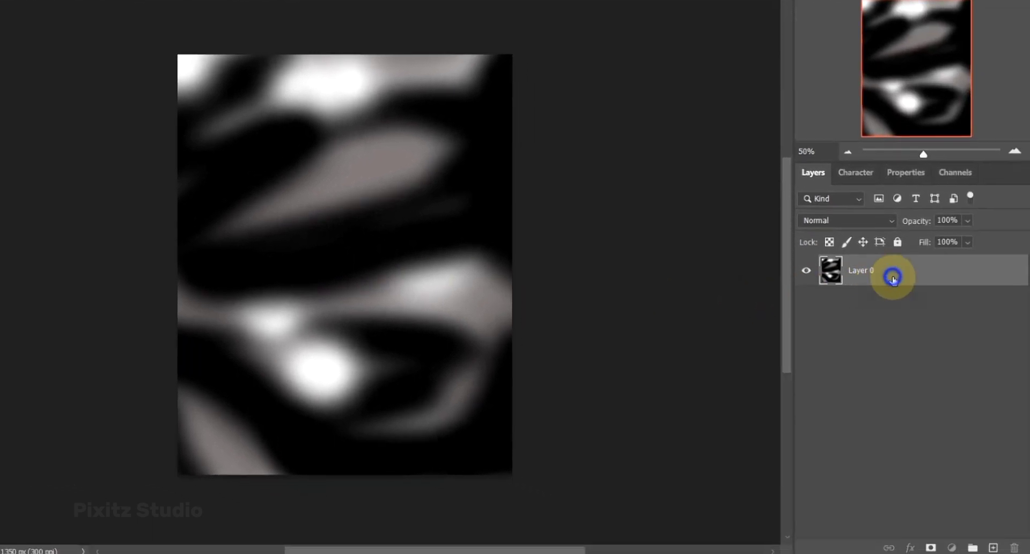
- Convert Layer 0 to a smart object and open Liquify on it with brush size 591, pressure 80, density 25 and Pin Edges enabled
right_click(893, 278)
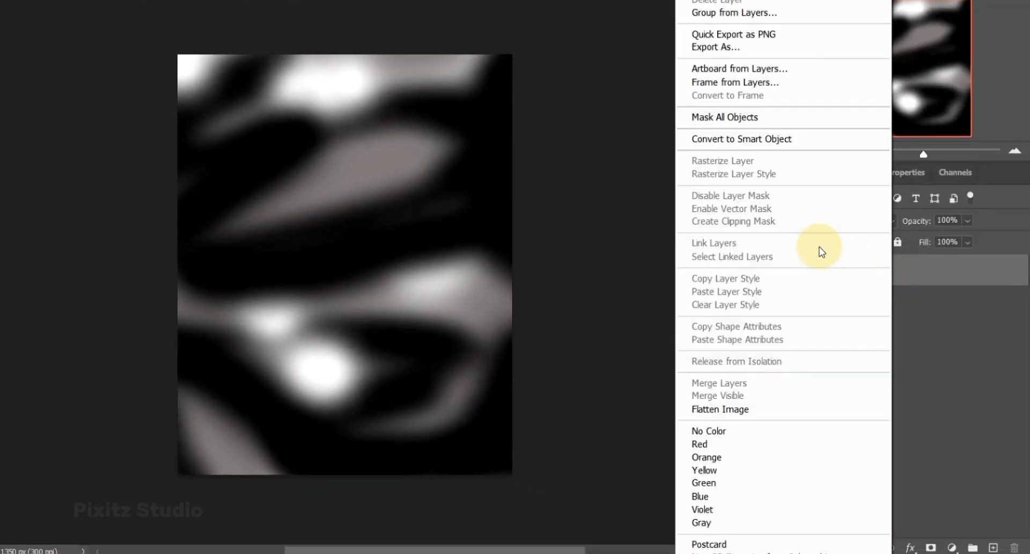
click(742, 139)
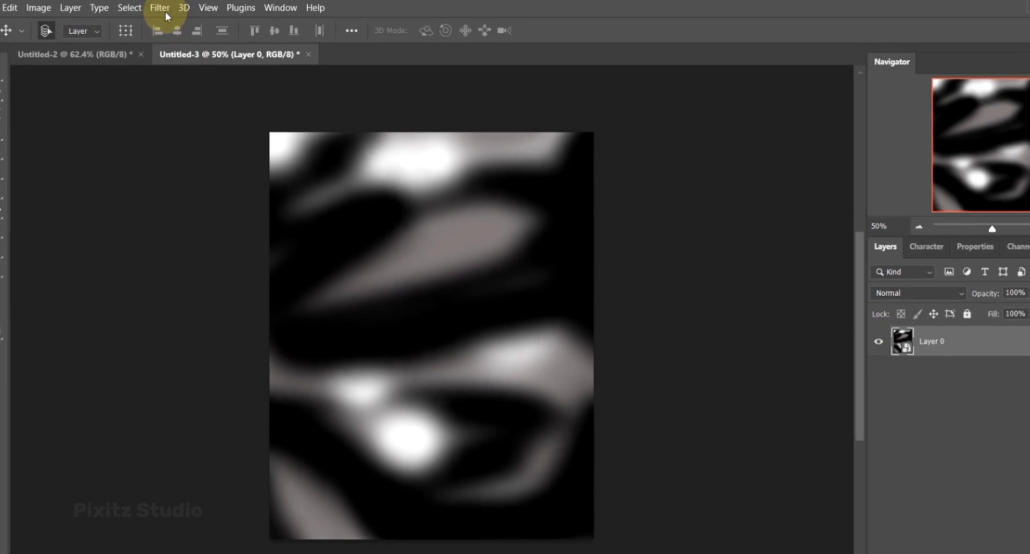
click(184, 7)
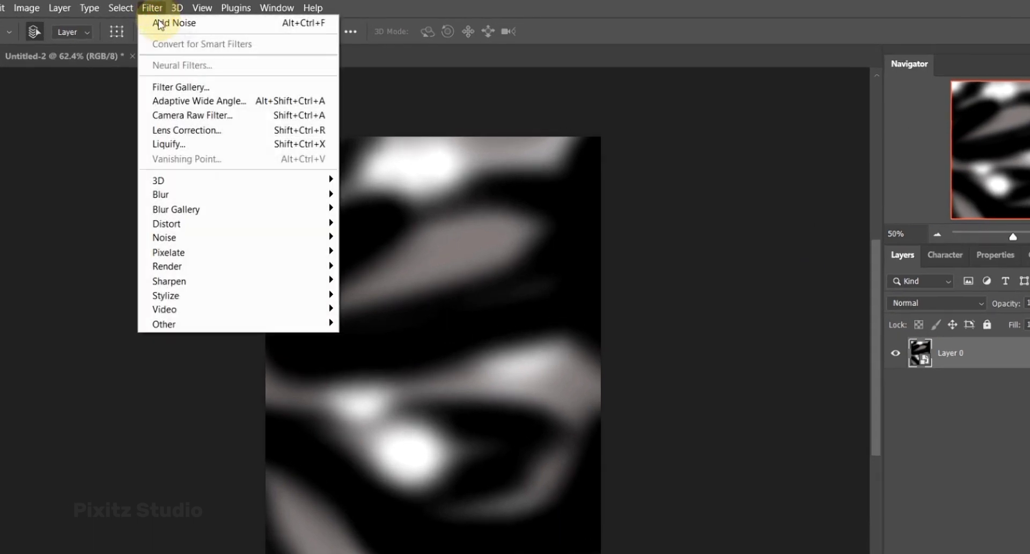
click(210, 138)
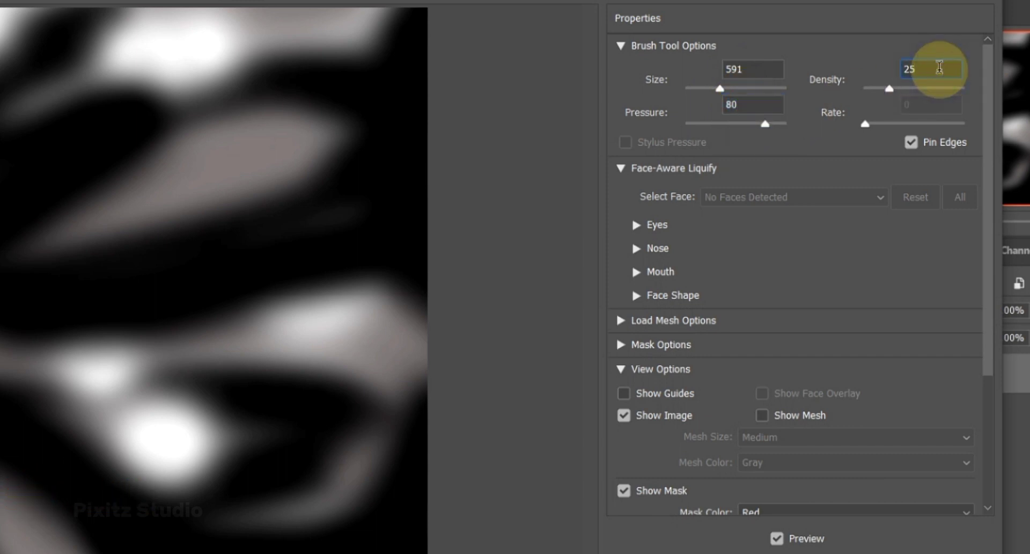
click(916, 144)
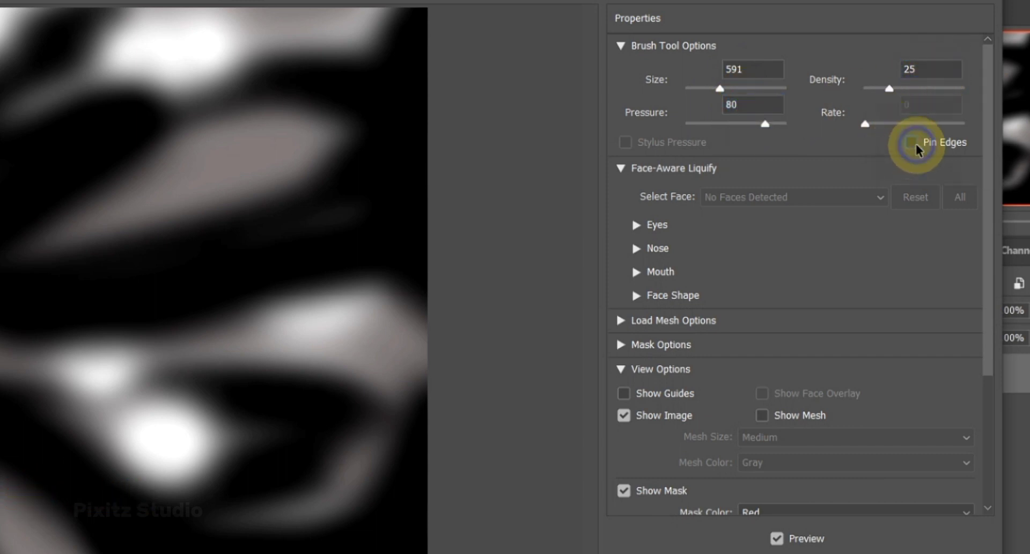
click(916, 143)
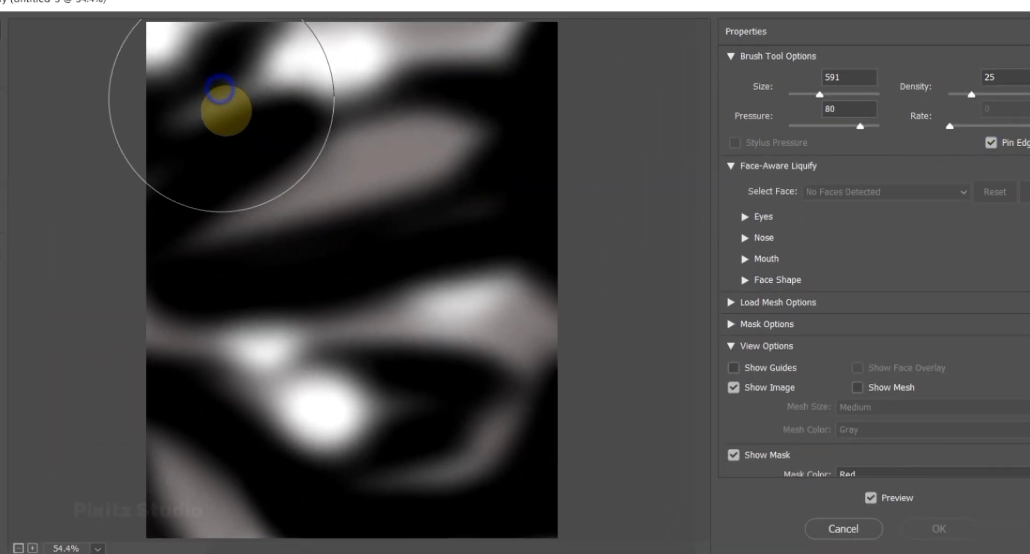
- Push the painted strokes into long, flowing vertical folds across the whole canvas and apply the Liquify filter
mouse_move(221, 98)
mouse_down()
mouse_move(237, 186)
mouse_move(246, 429)
mouse_move(248, 232)
mouse_move(239, 157)
mouse_move(258, 501)
mouse_move(253, 131)
mouse_move(285, 456)
mouse_move(262, 200)
mouse_move(225, 424)
mouse_move(271, 536)
mouse_move(276, 120)
mouse_move(284, 434)
mouse_move(344, 539)
mouse_move(292, 511)
mouse_move(396, 533)
mouse_move(420, 426)
mouse_move(391, 91)
mouse_move(303, 114)
mouse_move(414, 523)
mouse_move(436, 310)
mouse_move(373, 97)
mouse_move(441, 247)
mouse_move(404, 545)
mouse_move(440, 439)
mouse_move(425, 214)
mouse_move(388, 125)
mouse_up()
mouse_move(443, 235)
mouse_down()
mouse_move(413, 494)
mouse_move(453, 374)
mouse_move(386, 133)
mouse_move(435, 335)
mouse_move(384, 182)
mouse_move(252, 39)
mouse_move(394, 179)
mouse_move(337, 10)
mouse_move(381, 184)
mouse_move(403, 41)
mouse_move(414, 104)
mouse_move(427, 48)
mouse_move(421, 32)
mouse_move(345, 111)
mouse_move(338, 4)
mouse_move(393, 99)
mouse_move(357, 97)
mouse_move(306, 154)
mouse_move(259, 138)
mouse_move(211, 23)
mouse_move(230, 115)
mouse_move(145, 30)
mouse_move(150, 7)
mouse_move(241, 61)
mouse_move(213, 3)
mouse_up()
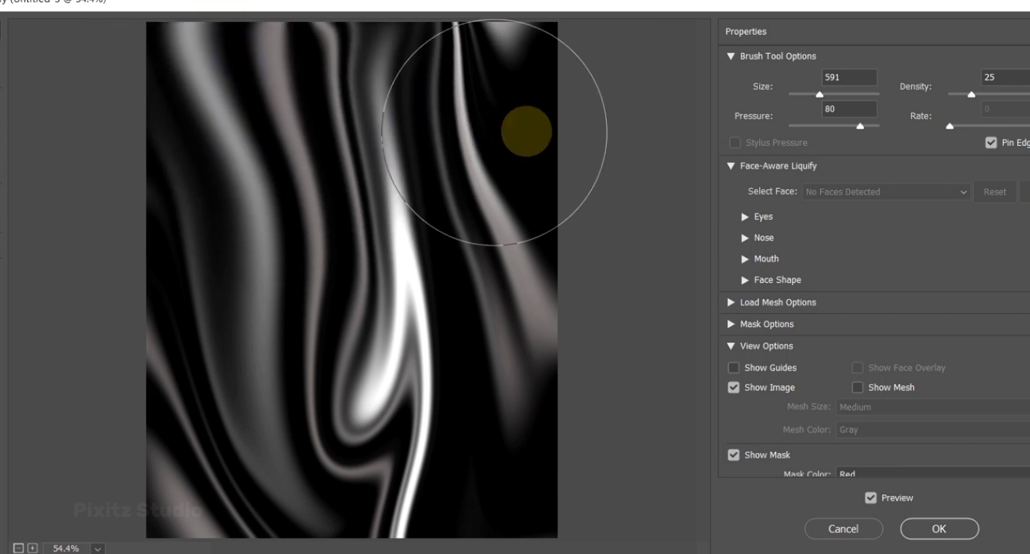
mouse_move(534, 90)
mouse_down()
mouse_move(528, 19)
mouse_move(502, 172)
mouse_move(441, 332)
mouse_move(445, 343)
mouse_move(456, 333)
mouse_move(468, 375)
mouse_move(491, 535)
mouse_move(488, 324)
mouse_move(482, 403)
mouse_move(456, 188)
mouse_move(507, 169)
mouse_move(490, 142)
mouse_move(514, 19)
mouse_move(476, 133)
mouse_move(476, 32)
mouse_up()
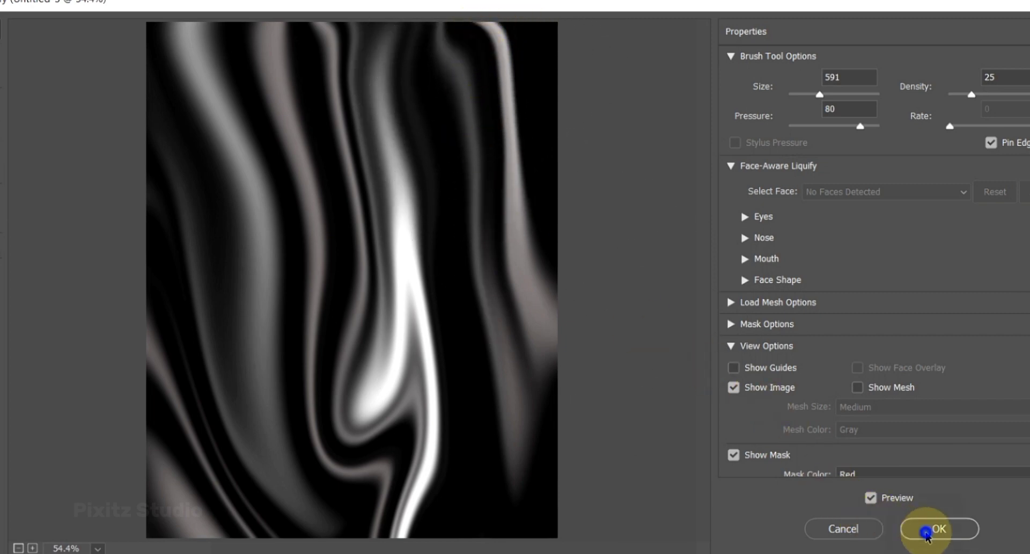
click(927, 531)
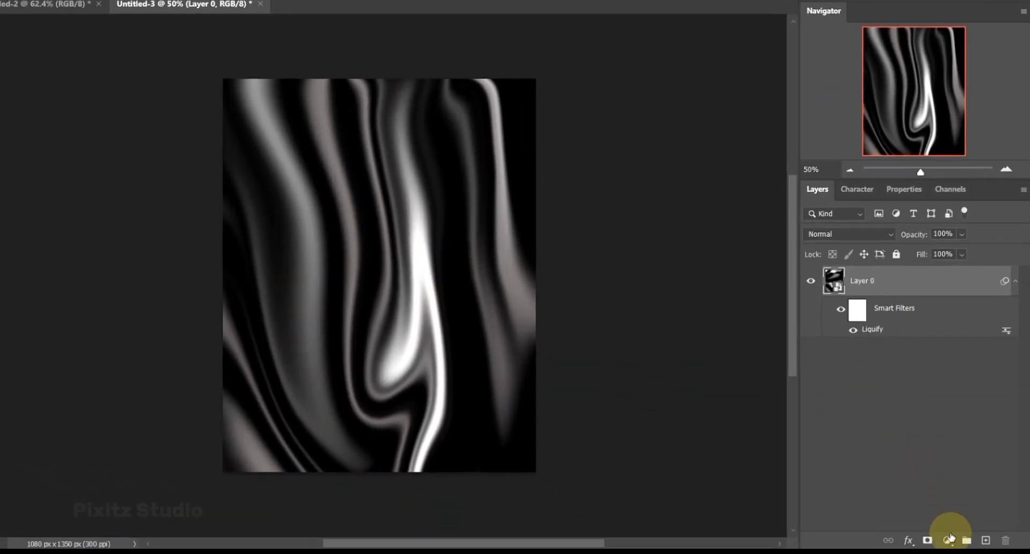
- Add a Gradient Map adjustment layer above Layer 0 and expand the Resource Boy 80s Gradients presets in its gradient editor
click(954, 551)
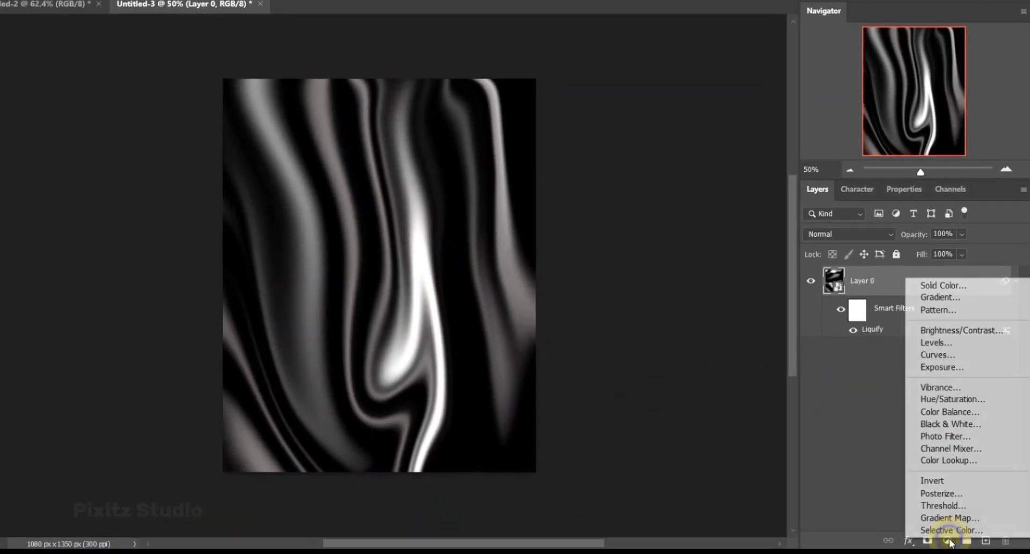
click(949, 517)
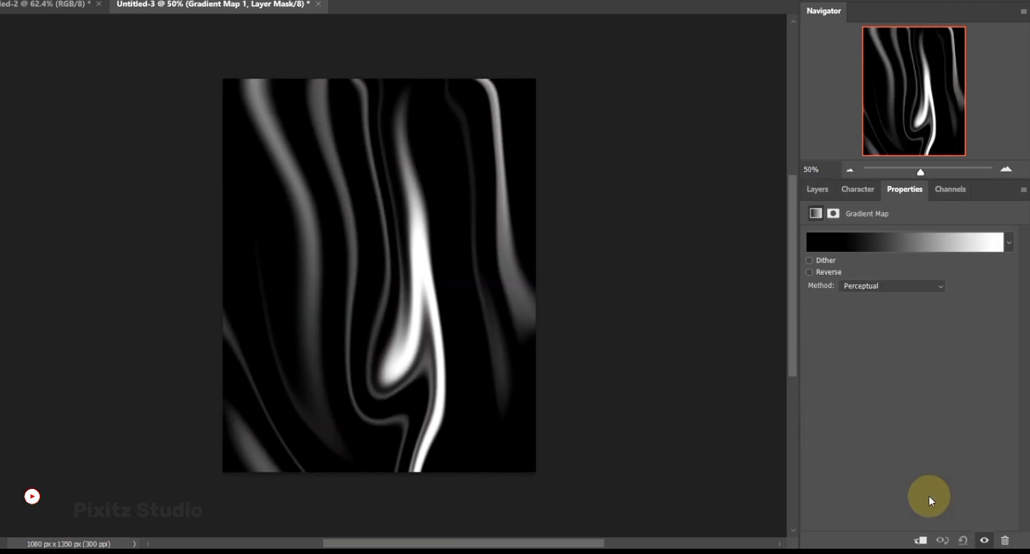
click(882, 245)
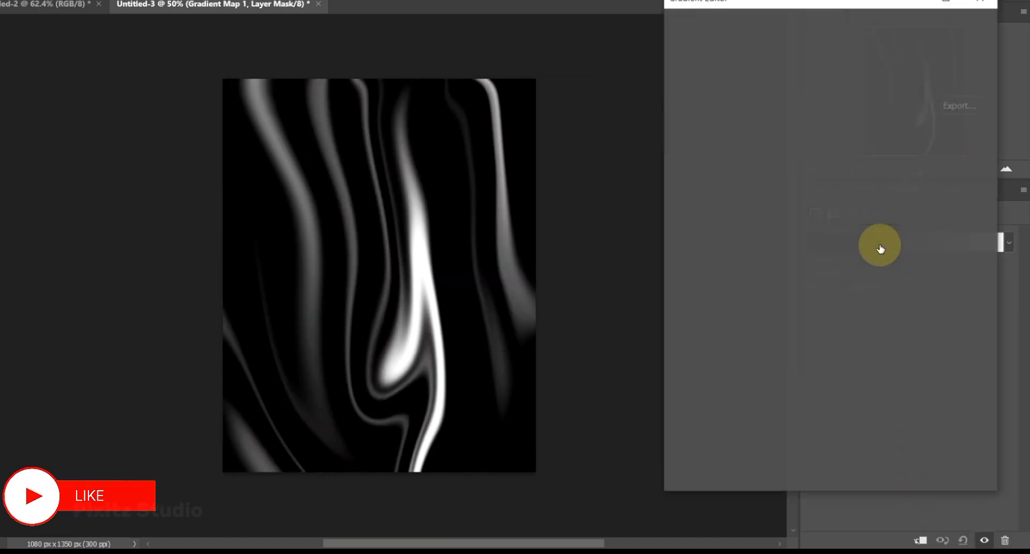
scroll(756, 201, down, 5)
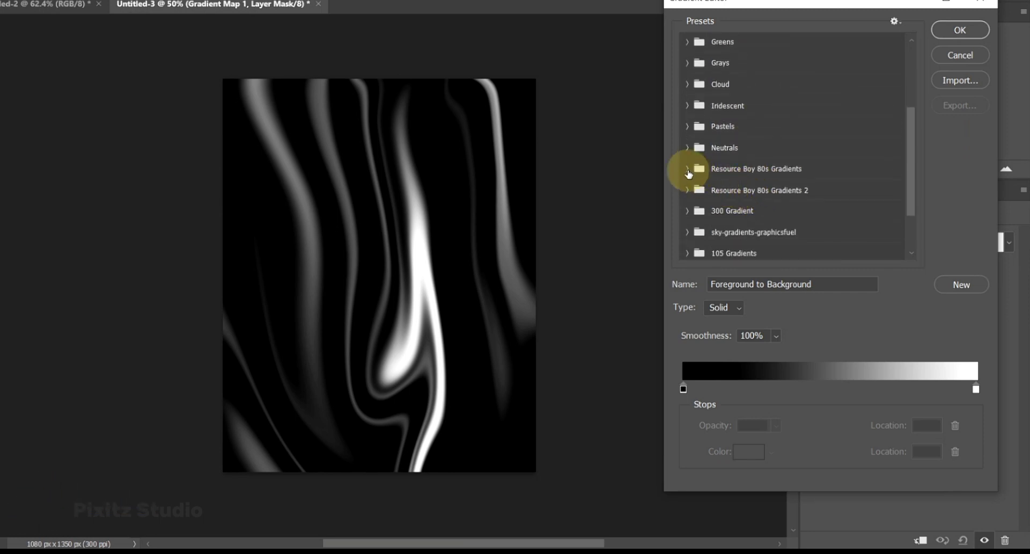
click(687, 171)
scroll(765, 192, down, 6)
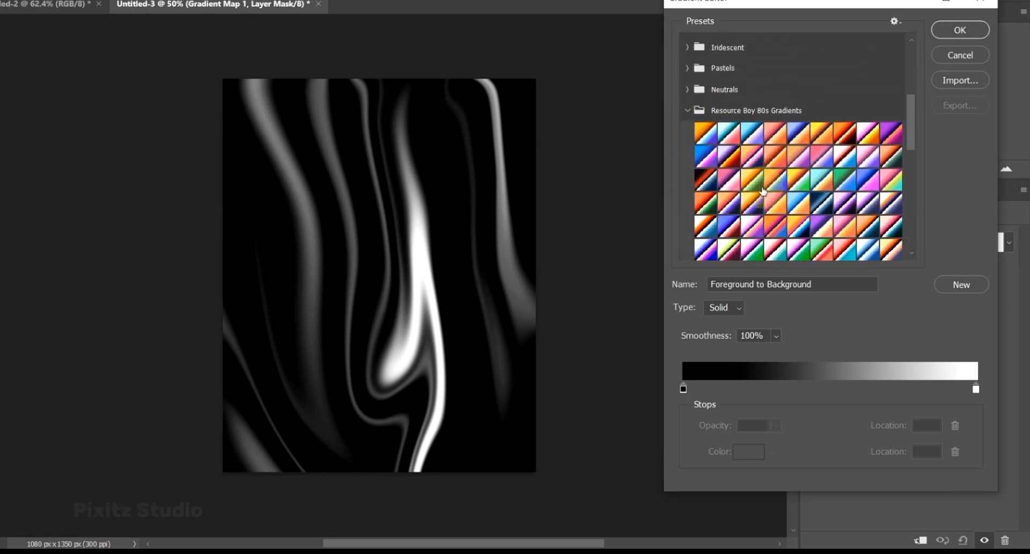
scroll(760, 188, down, 8)
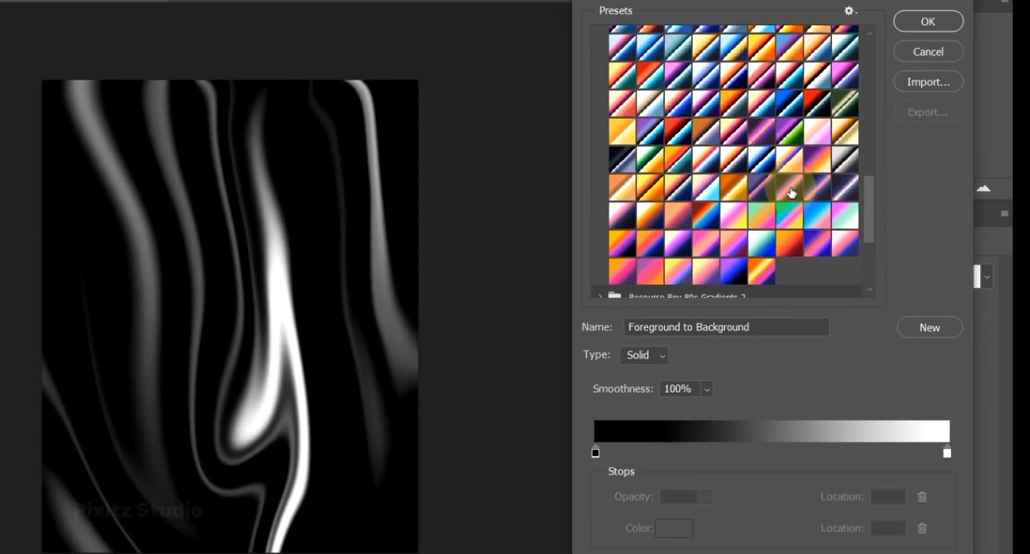
- Try the presets RB 80s Gradient 124, 125, 126, 128, 131 and 139 on the gradient map
click(837, 173)
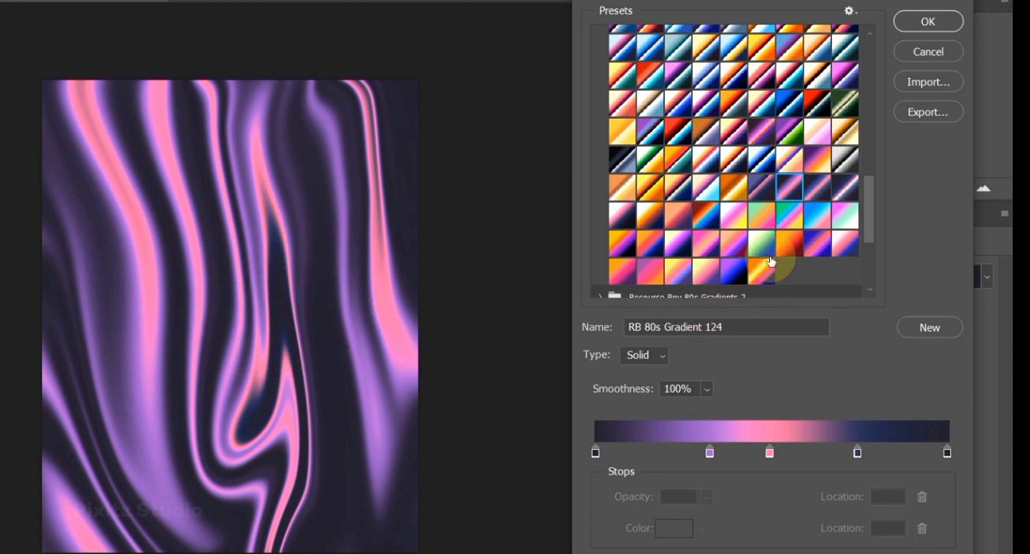
click(810, 190)
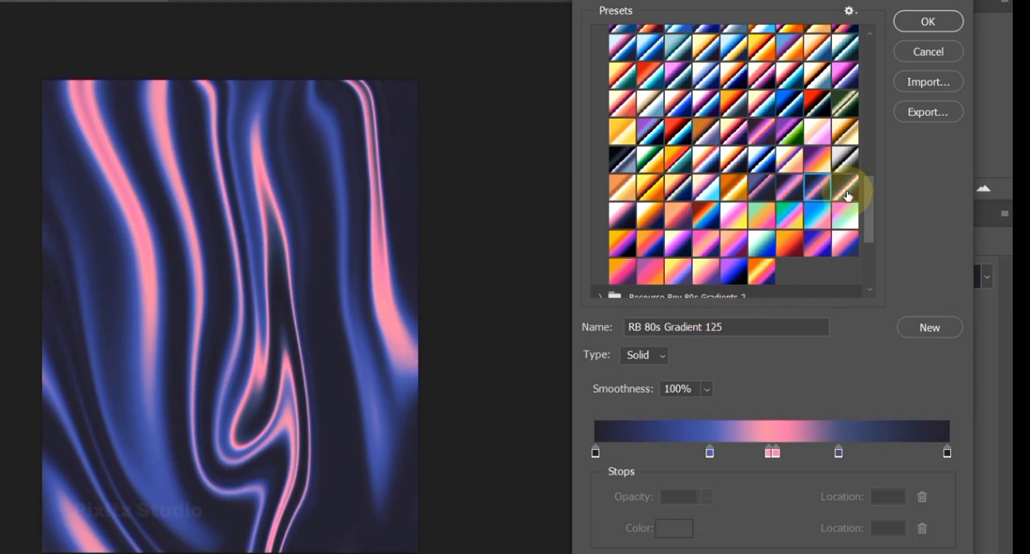
click(846, 192)
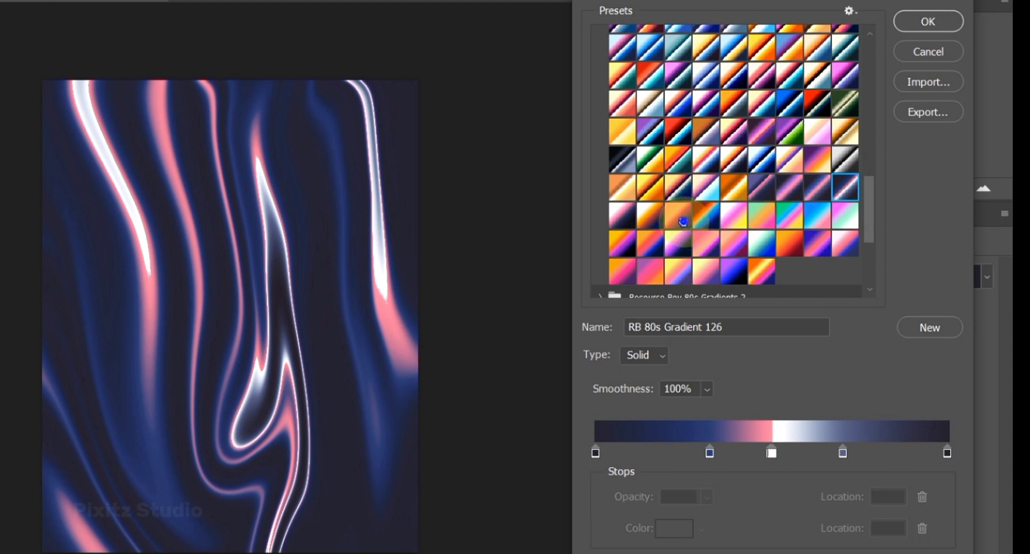
click(683, 221)
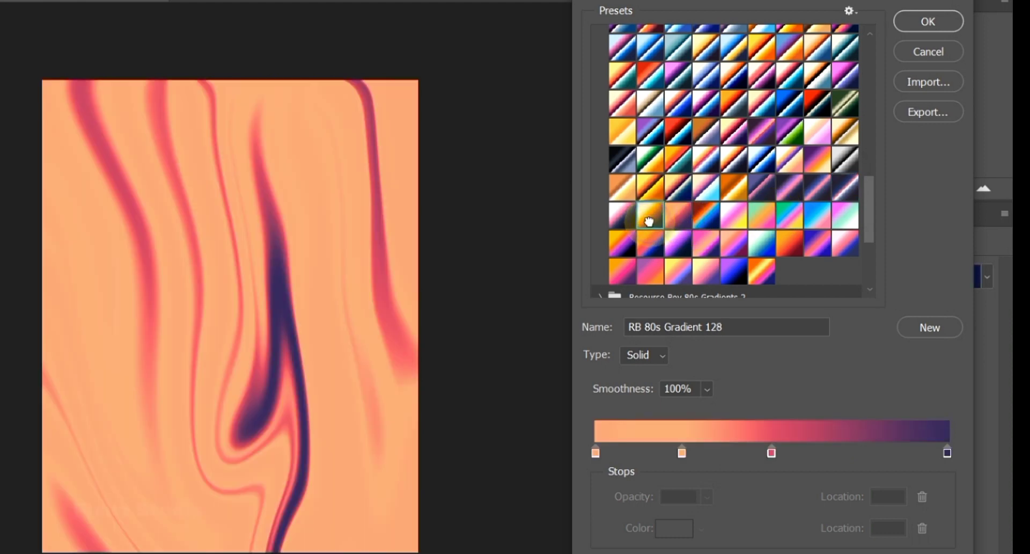
click(729, 220)
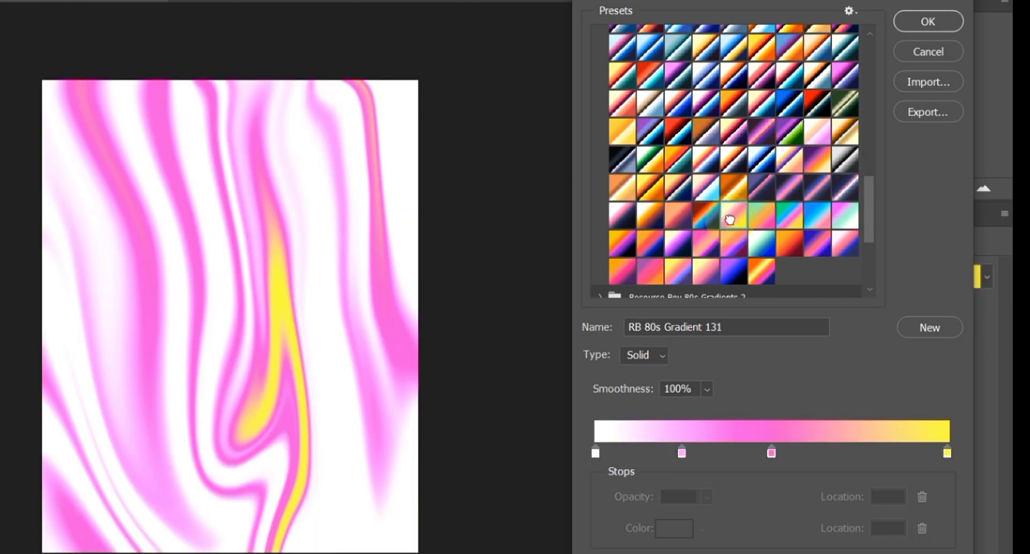
click(708, 241)
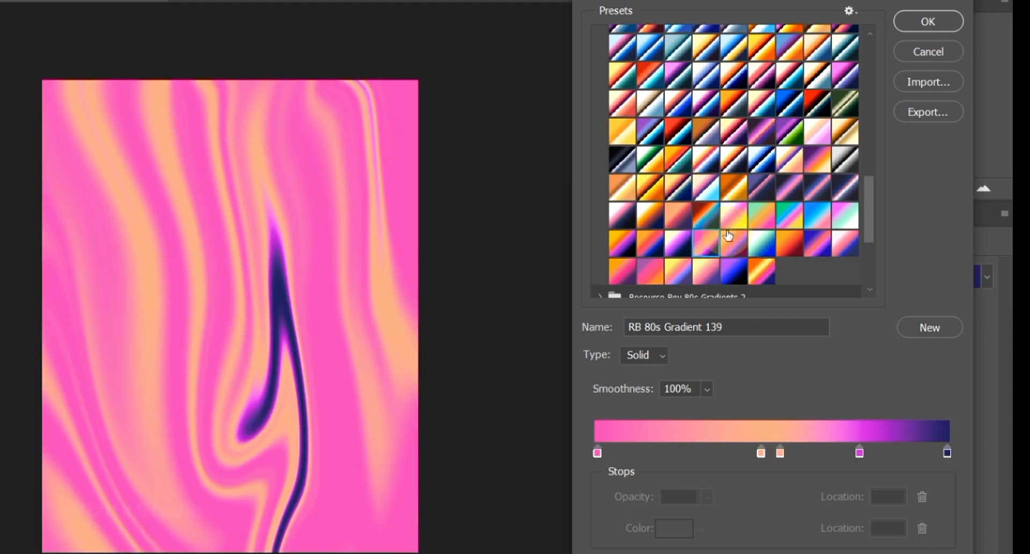
click(763, 195)
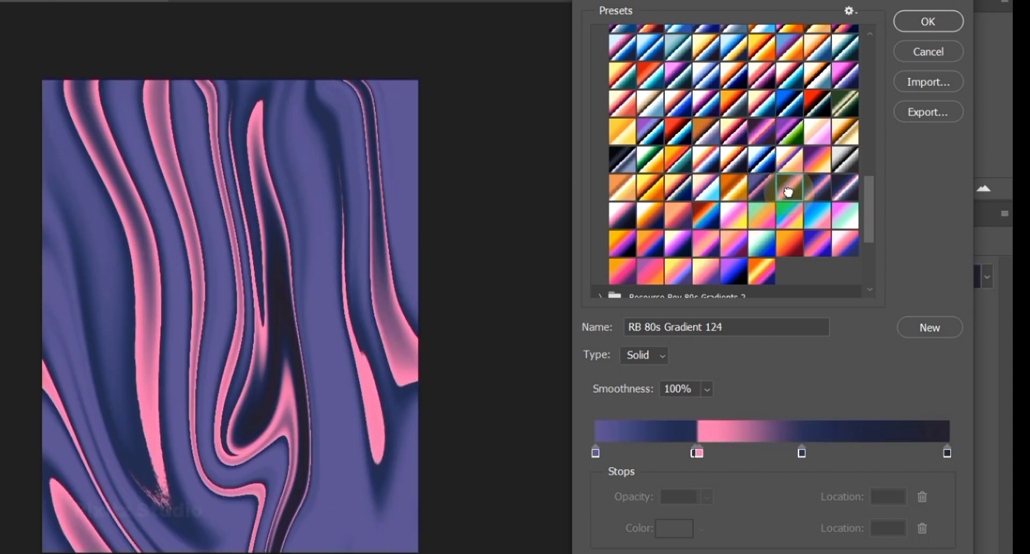
click(809, 192)
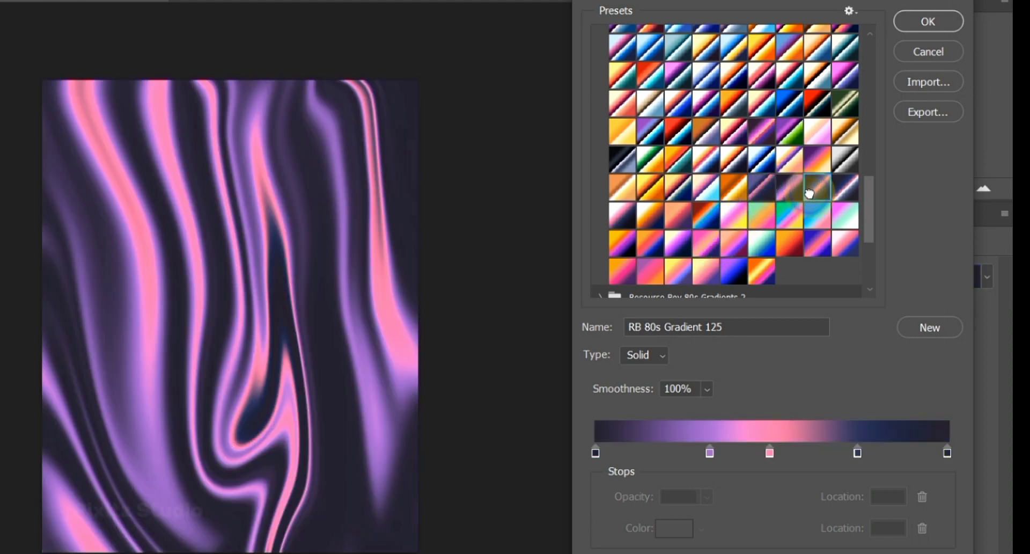
- Apply the white, mint and blue preset RB 80s Gradient 141 to the gradient map
scroll(750, 240, down, 1)
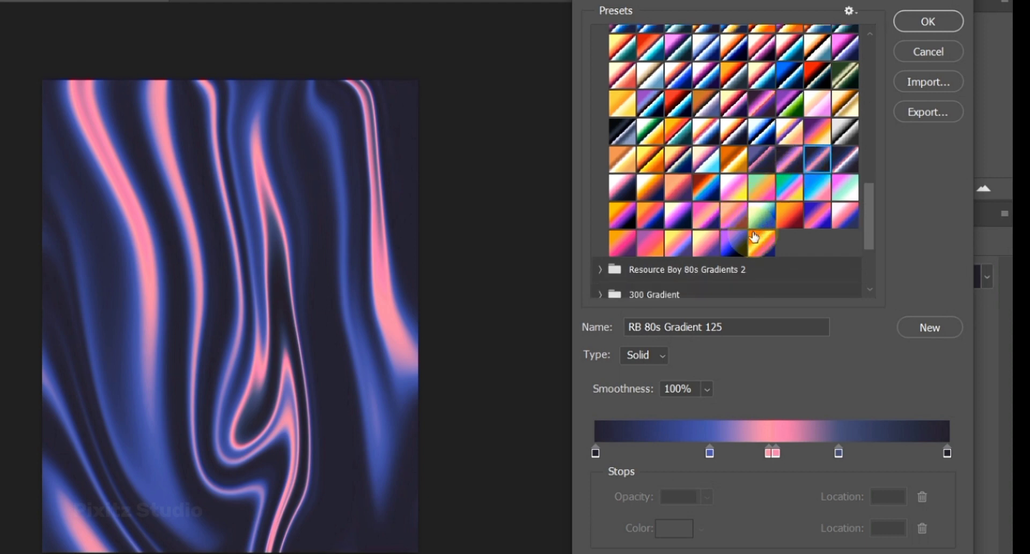
click(762, 215)
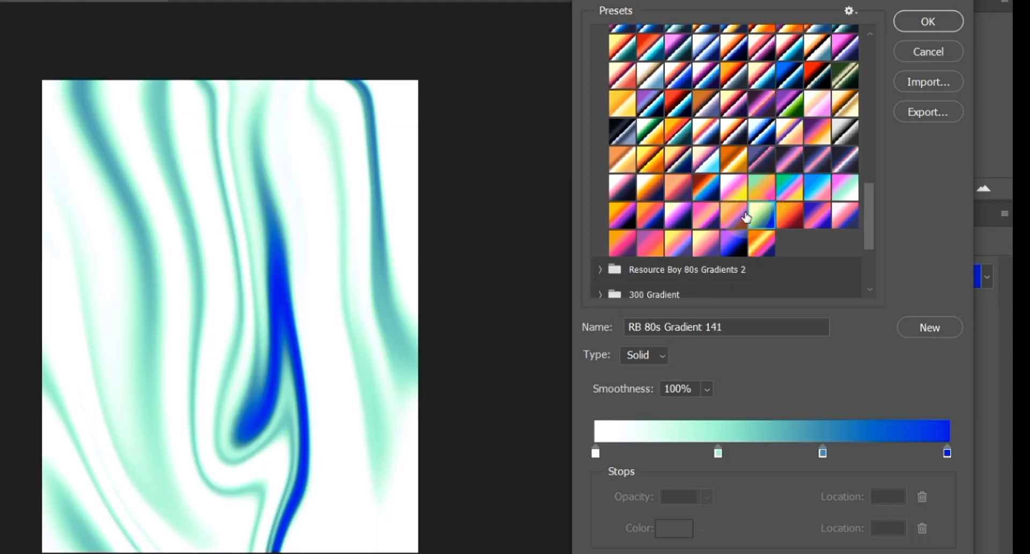
- Look over the other gradient preset folders and the preset options, and accept RB 80s Gradient 141 for the gradient map
scroll(719, 219, down, 3)
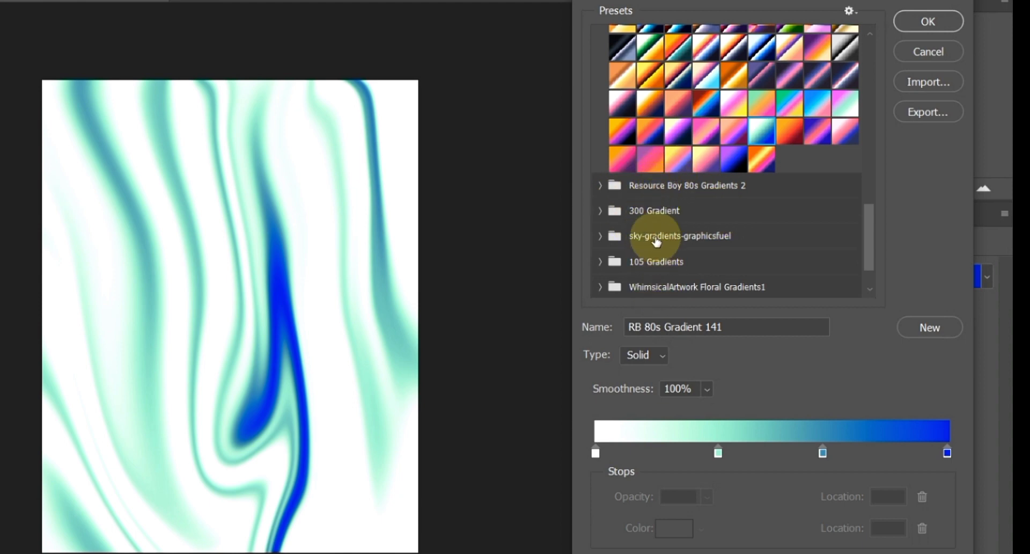
click(600, 186)
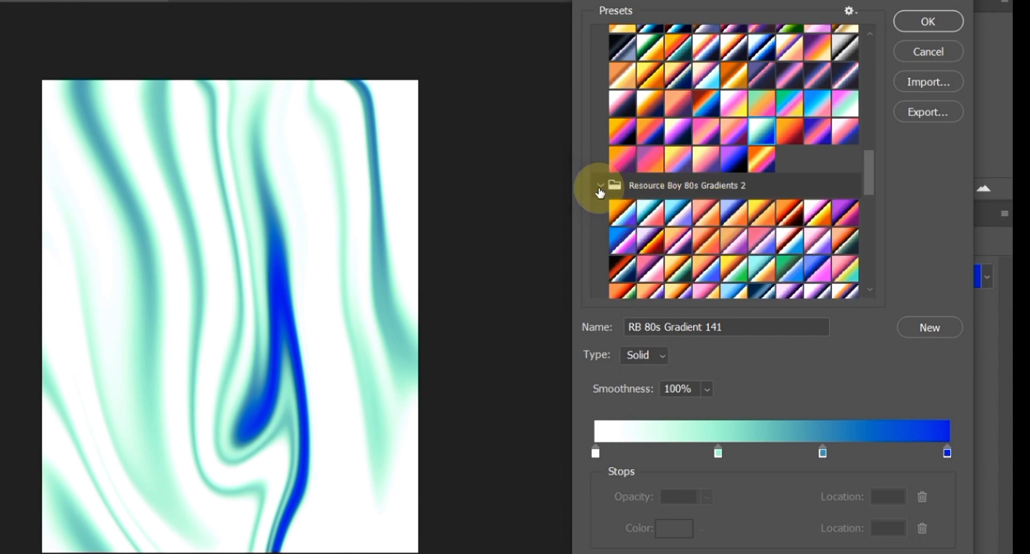
click(600, 188)
click(849, 11)
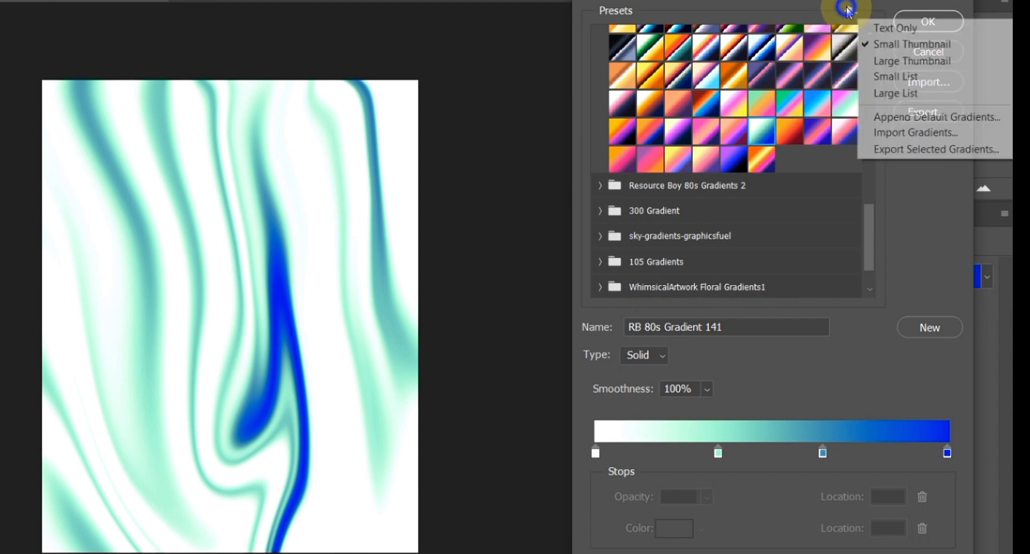
click(849, 11)
click(848, 11)
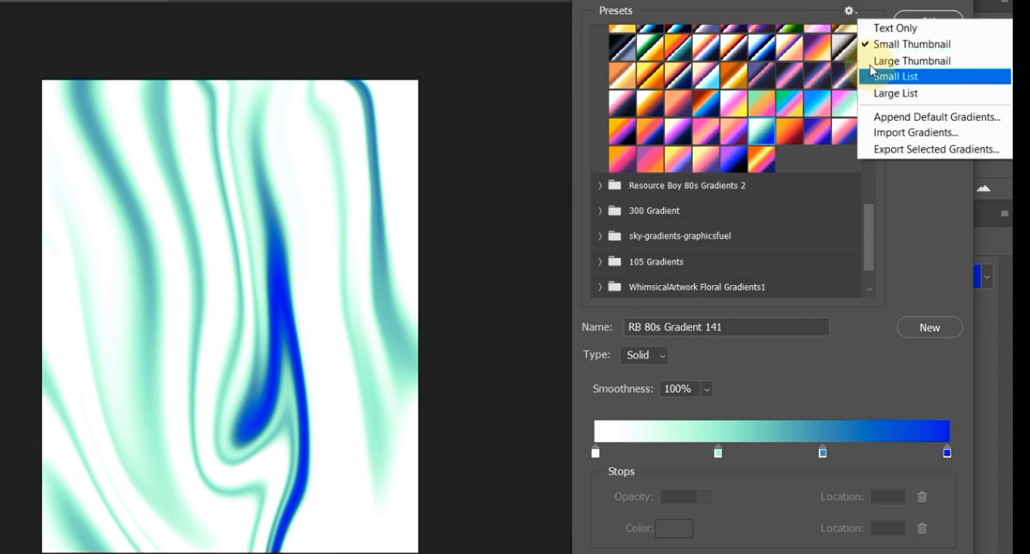
click(853, 13)
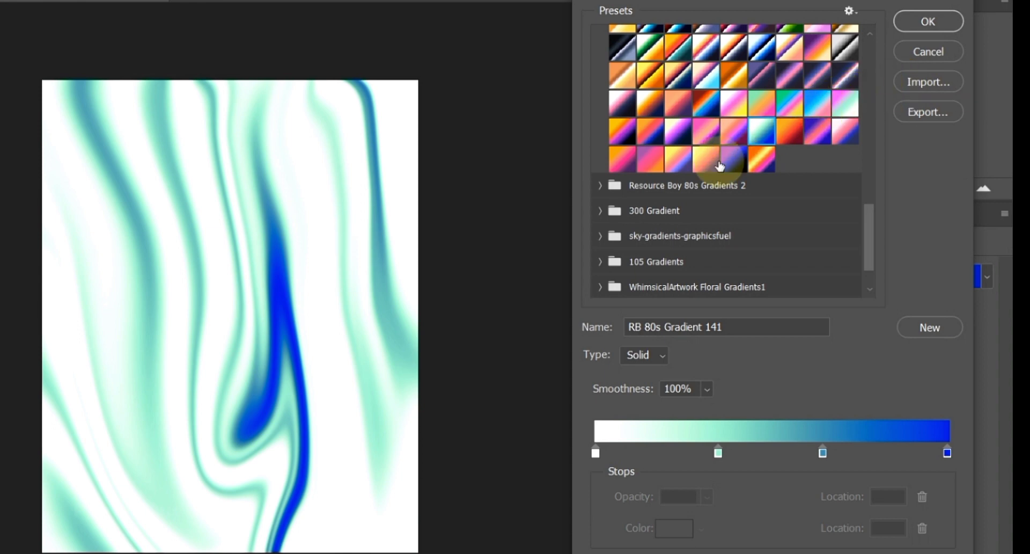
scroll(615, 234, up, 5)
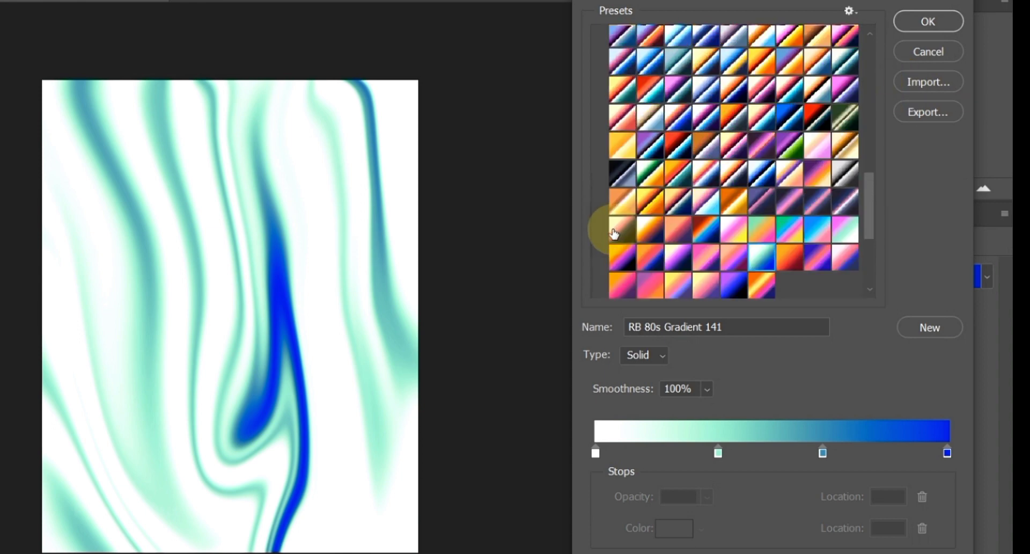
scroll(615, 234, up, 1)
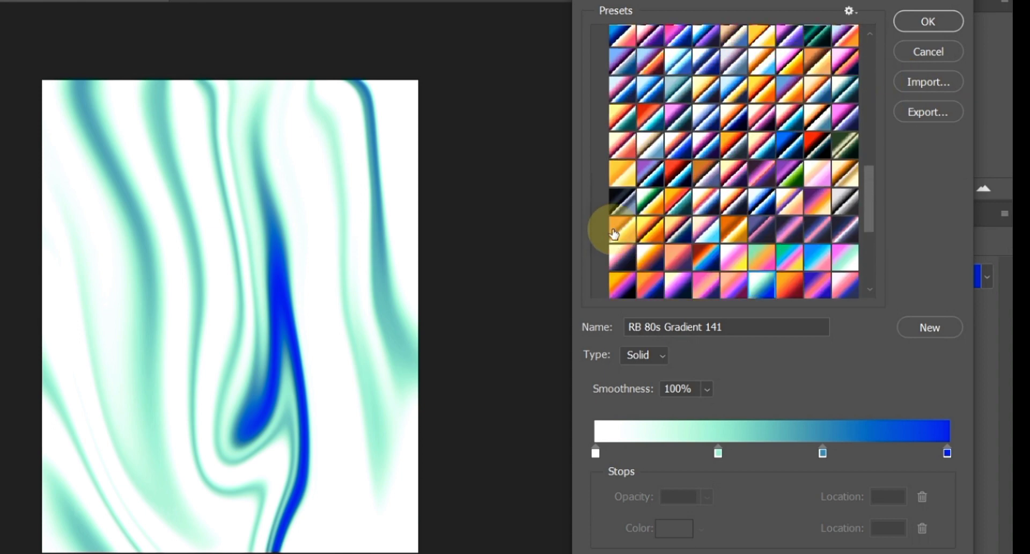
scroll(614, 231, down, 2)
click(928, 21)
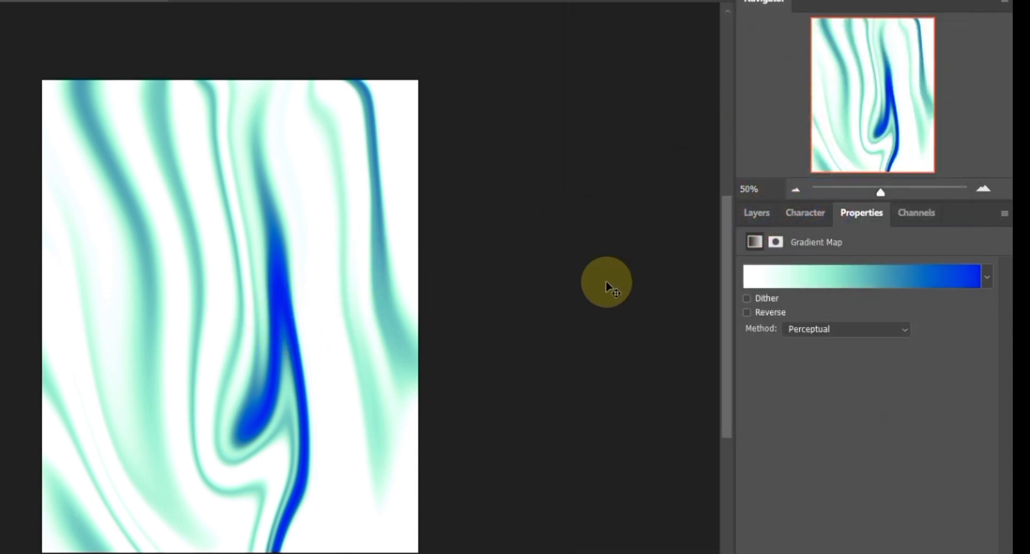
- Apply the Add Noise filter to Layer 0 with amount 9.64%, Uniform distribution and Monochromatic enabled
click(756, 213)
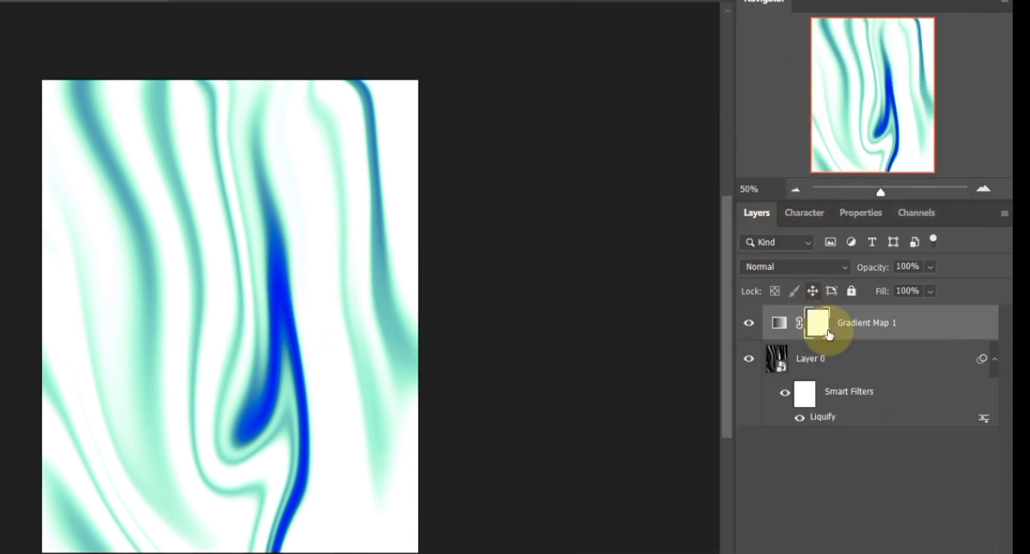
click(839, 359)
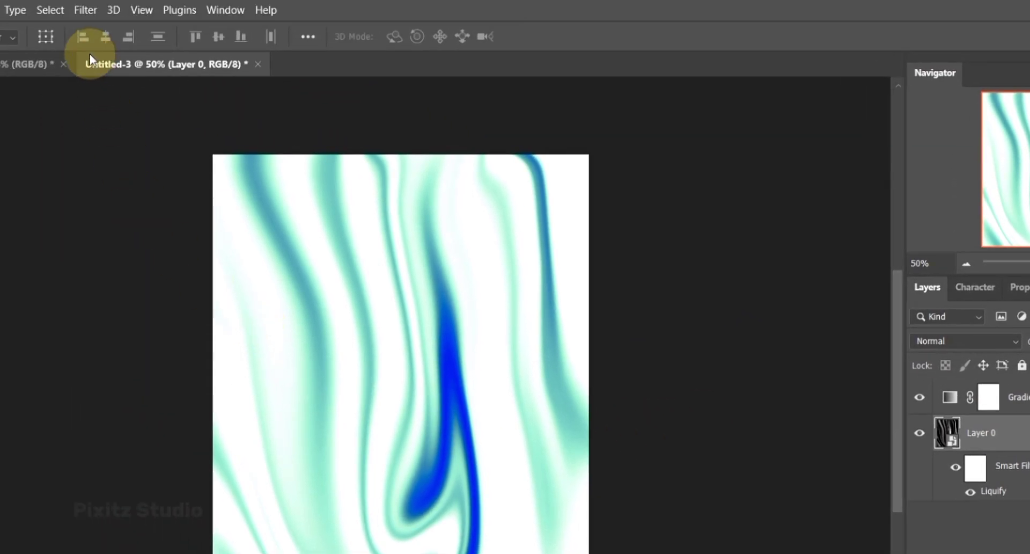
click(82, 14)
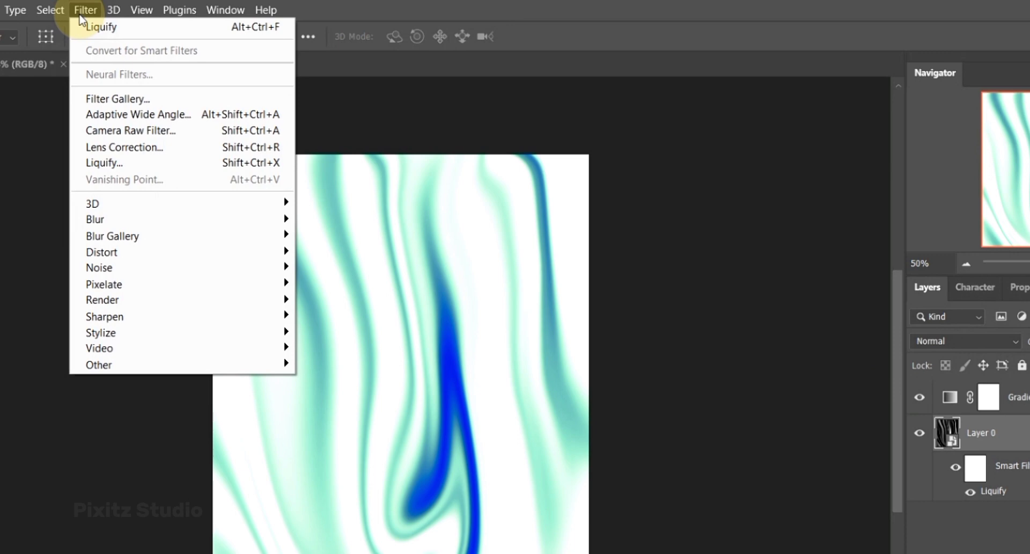
mouse_move(284, 267)
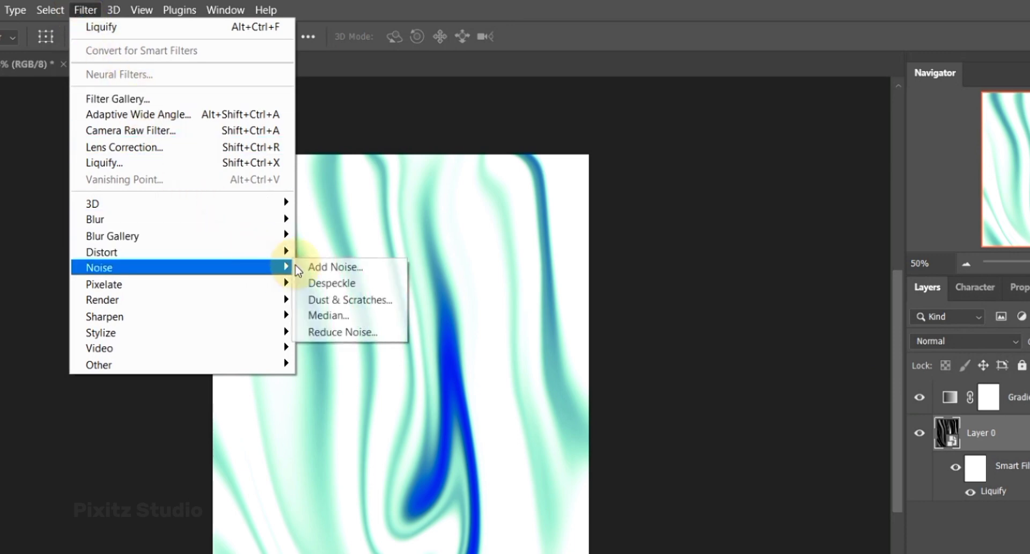
click(338, 267)
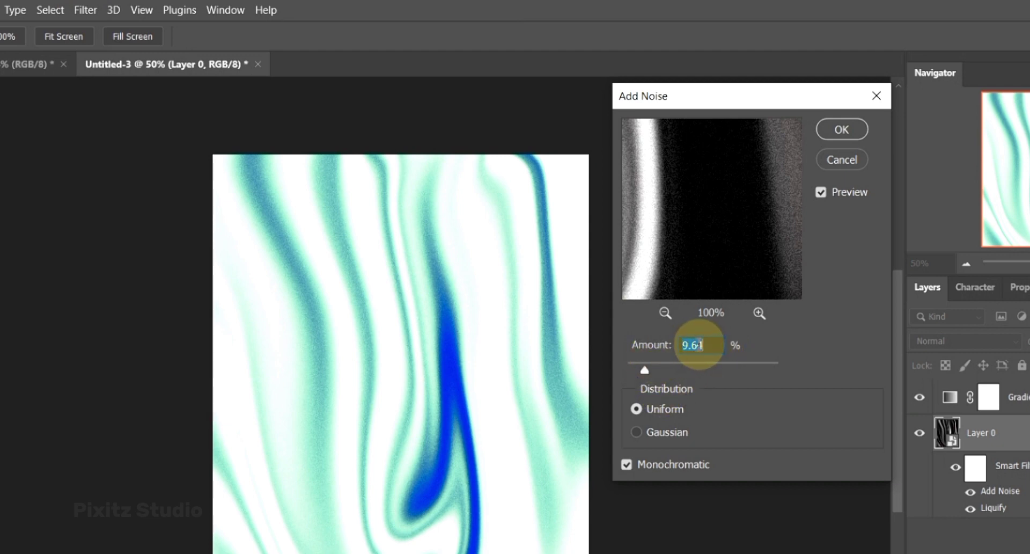
click(703, 344)
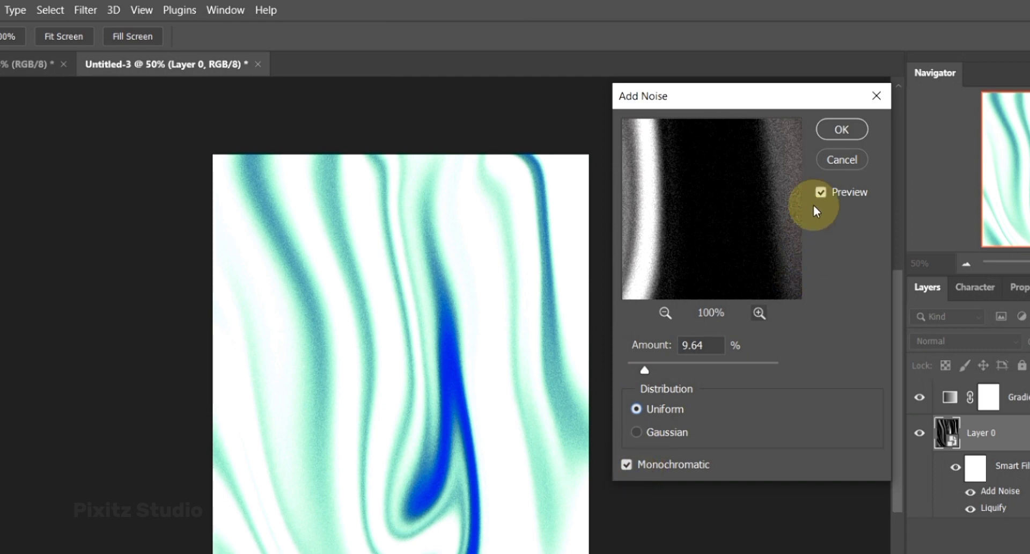
click(841, 129)
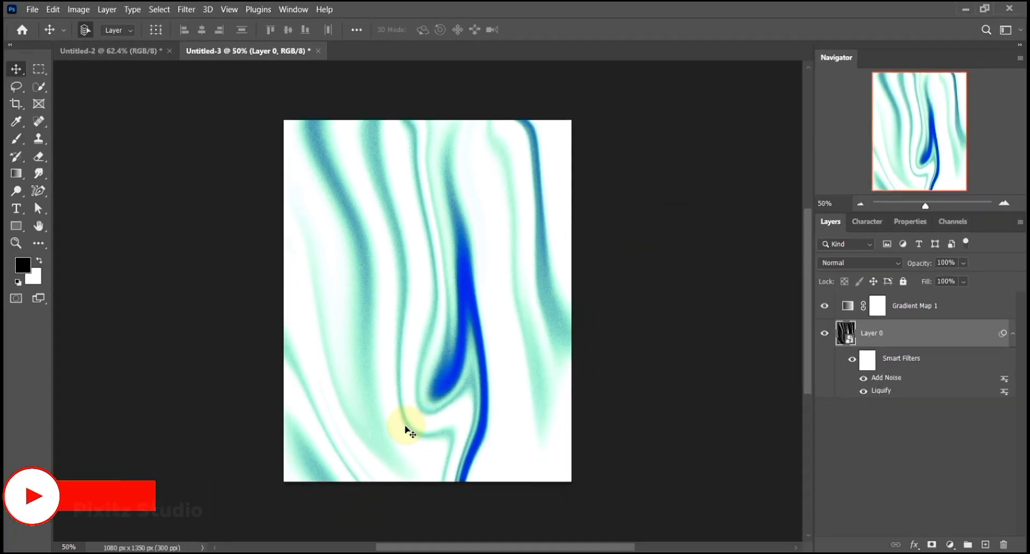